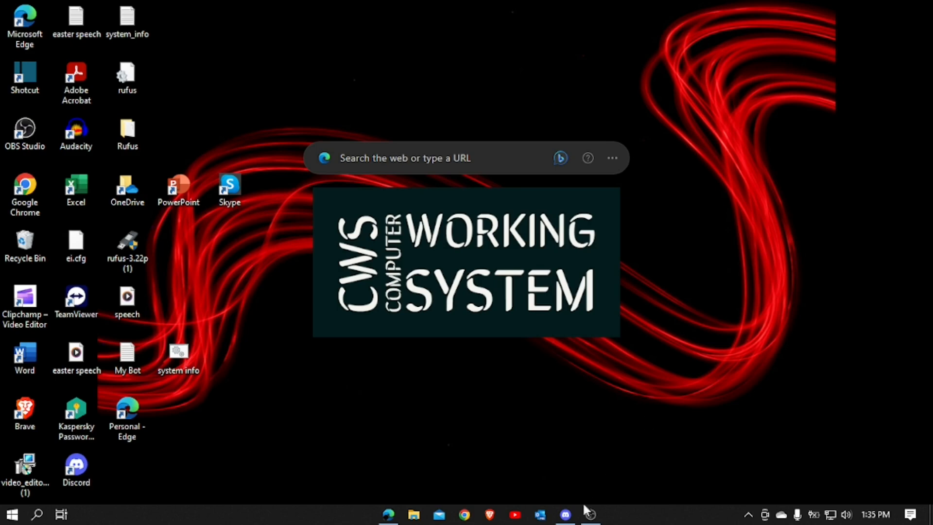
Switch to Discord and look through the member list of the current server
{"action": "left_click", "coordinate": [565, 514]}
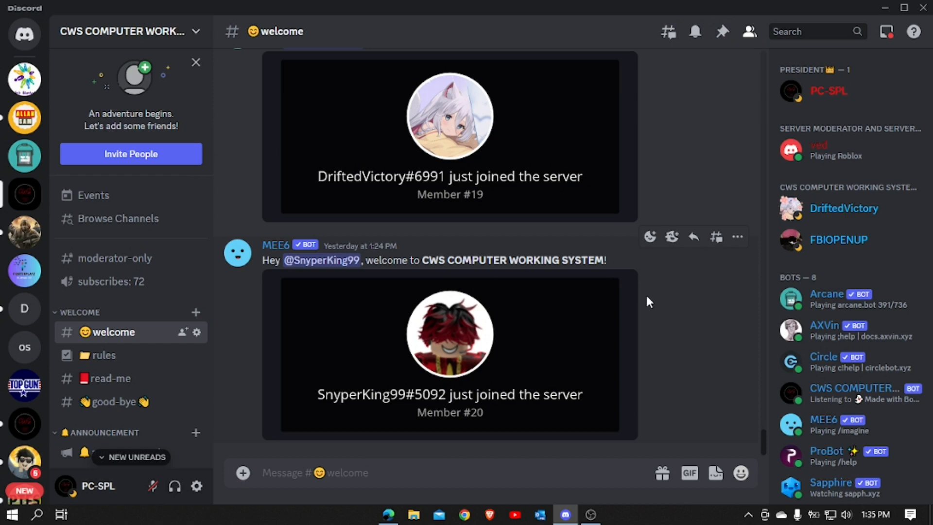
{"action": "scroll", "coordinate": [864, 254], "scroll_direction": "down", "scroll_amount": 3}
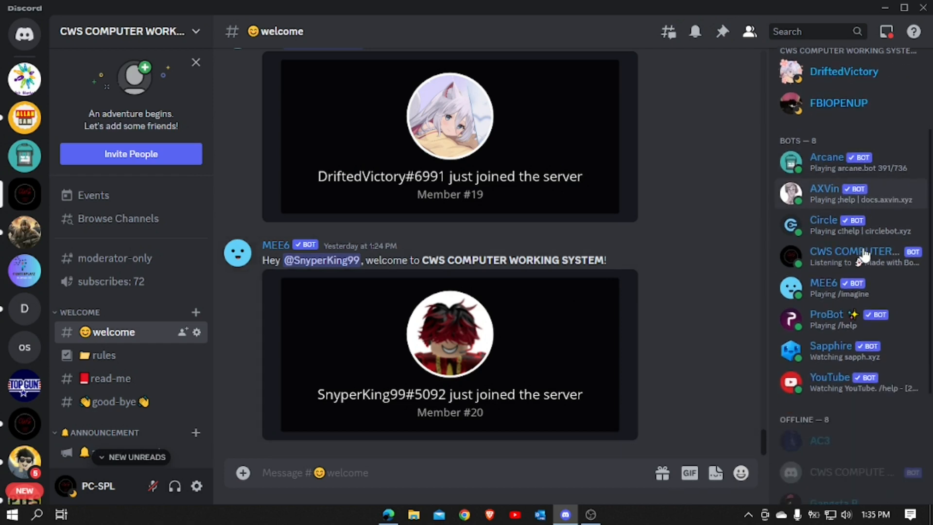
{"action": "scroll", "coordinate": [864, 253], "scroll_direction": "down", "scroll_amount": 4}
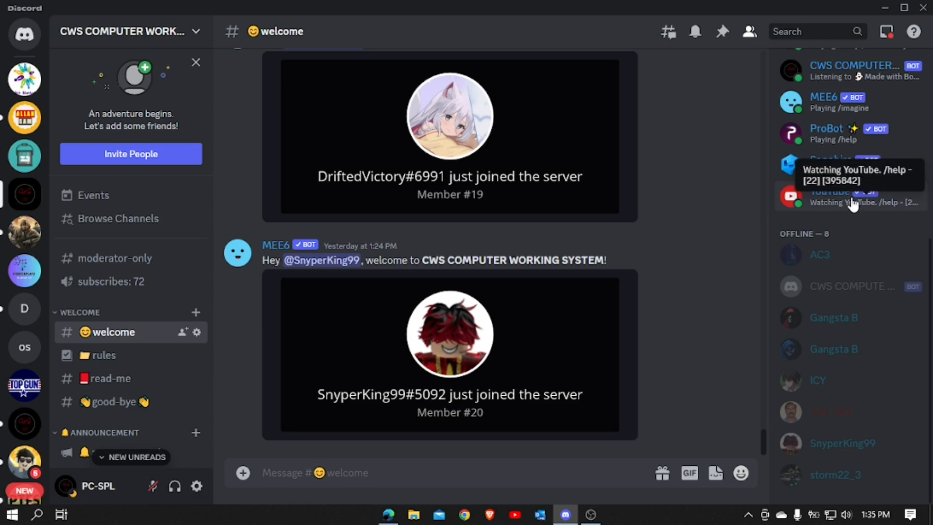
{"action": "scroll", "coordinate": [852, 201], "scroll_direction": "up", "scroll_amount": 7}
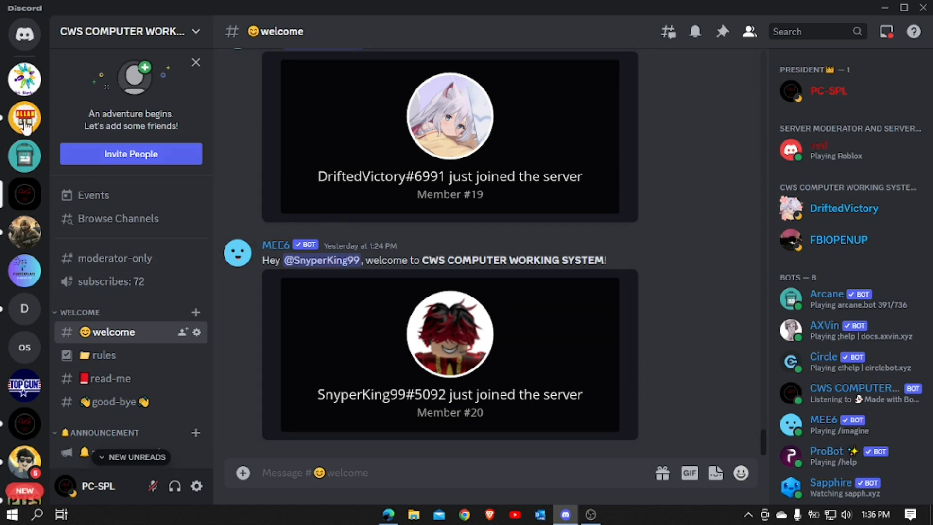
Start creating a new server of your own, intended for a club or community
{"action": "scroll", "coordinate": [19, 388], "scroll_direction": "down", "scroll_amount": 2}
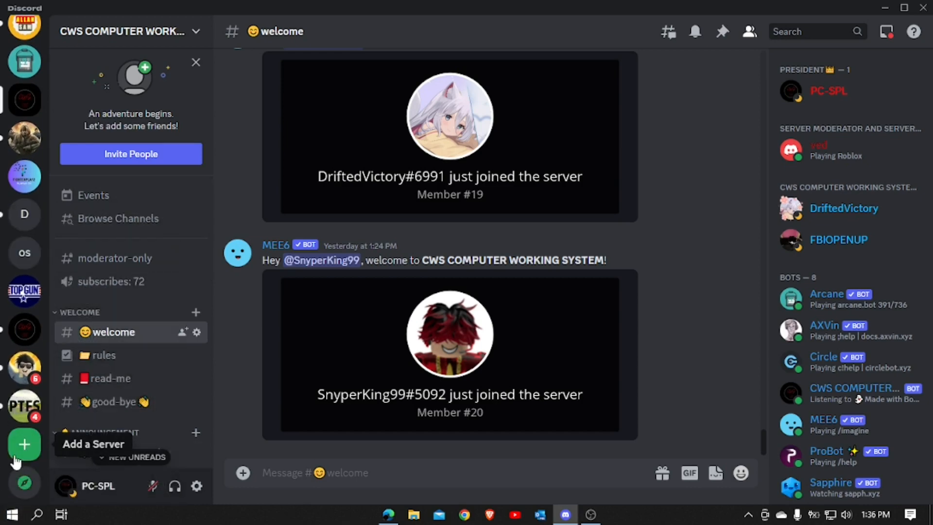
{"action": "left_click", "coordinate": [15, 458]}
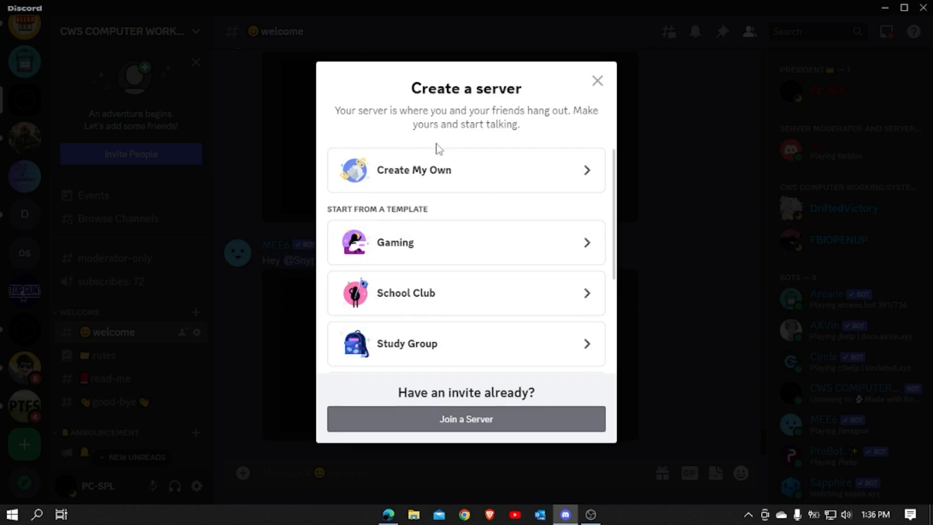
{"action": "left_click", "coordinate": [439, 181]}
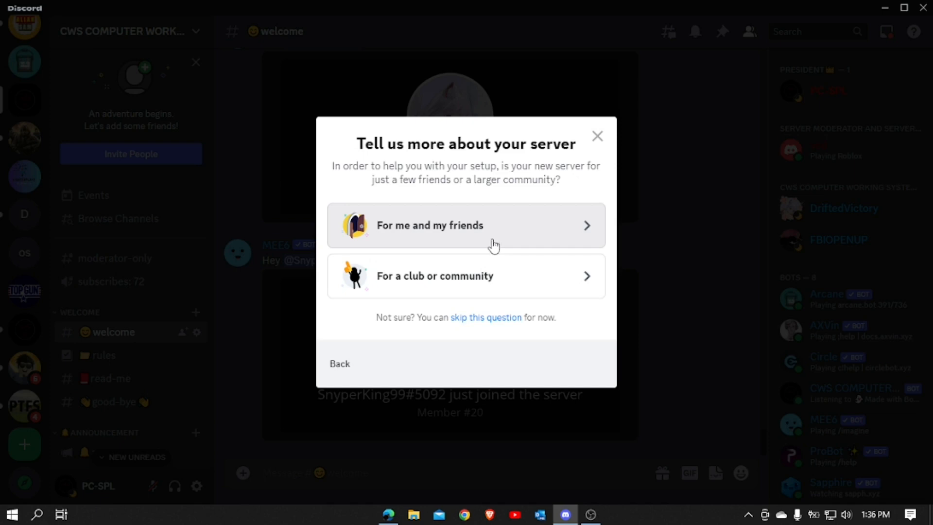
{"action": "left_click", "coordinate": [481, 277]}
Replace the default server name with "test server for video" and create the server
{"action": "key", "text": "BackSpace"}
{"action": "key", "text": "BackSpace"}
{"action": "key", "text": "BackSpace"}
{"action": "key", "text": "BackSpace"}
{"action": "key", "text": "BackSpace"}
{"action": "key", "text": "BackSpace"}
{"action": "key", "text": "BackSpace"}
{"action": "key", "text": "BackSpace"}
{"action": "key", "text": "BackSpace"}
{"action": "key", "text": "BackSpace"}
{"action": "key", "text": "BackSpace"}
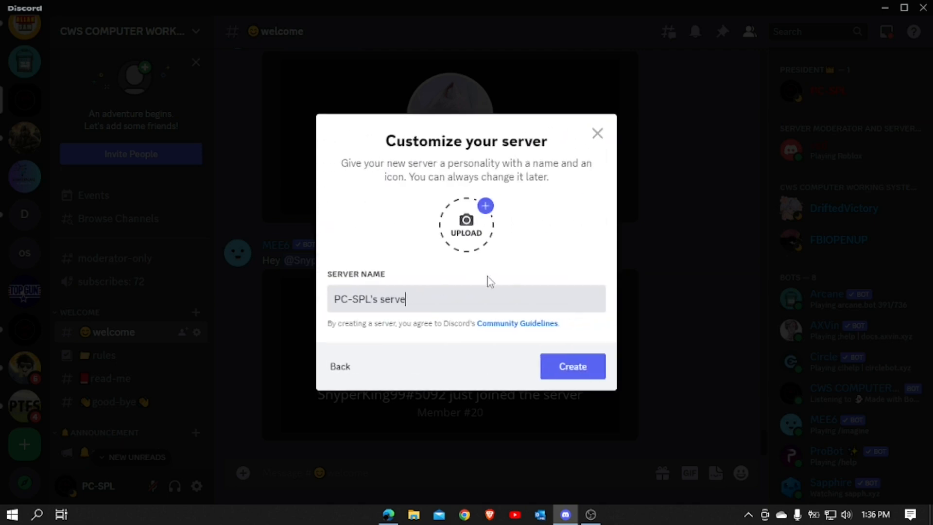
{"action": "key", "text": "BackSpace"}
{"action": "key", "text": "BackSpace"}
{"action": "key", "text": "BackSpace"}
{"action": "key", "text": "BackSpace"}
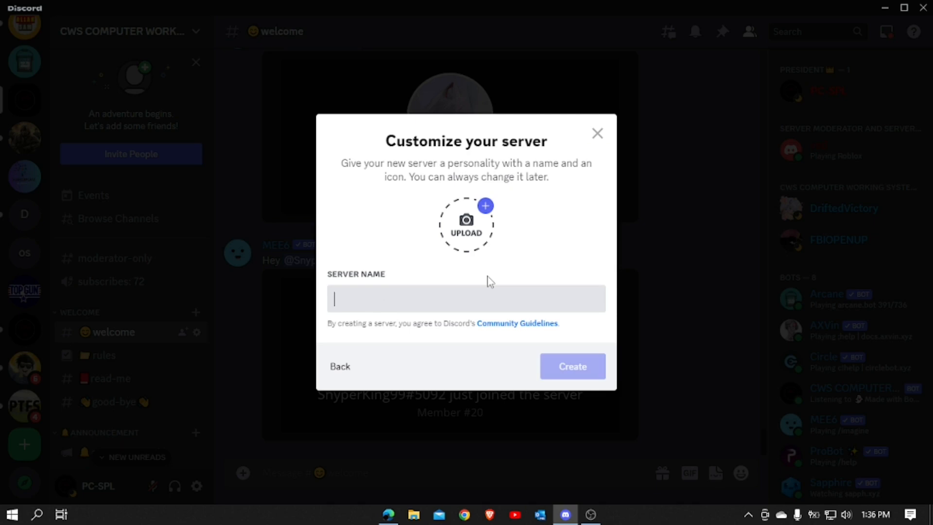
{"action": "type", "text": "teste"}
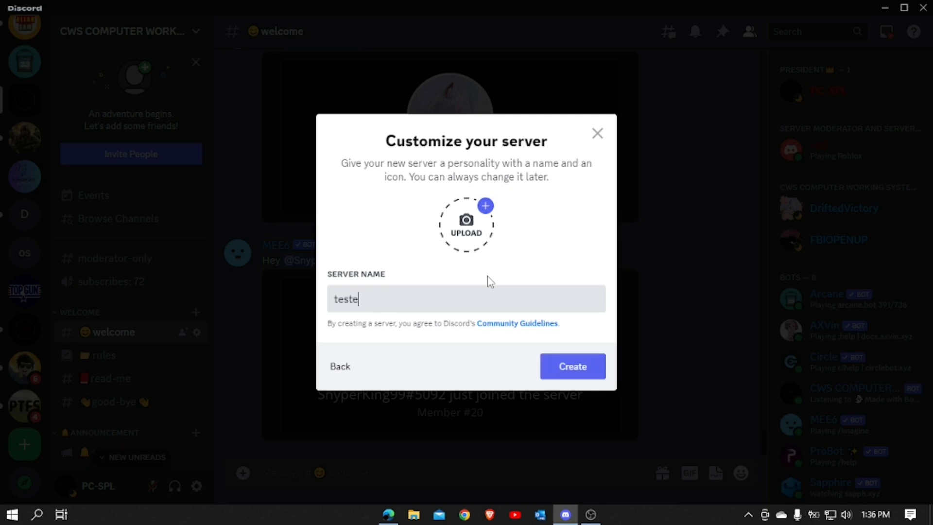
{"action": "key", "text": "BackSpace"}
{"action": "type", "text": "server for video"}
{"action": "key", "text": "Return"}
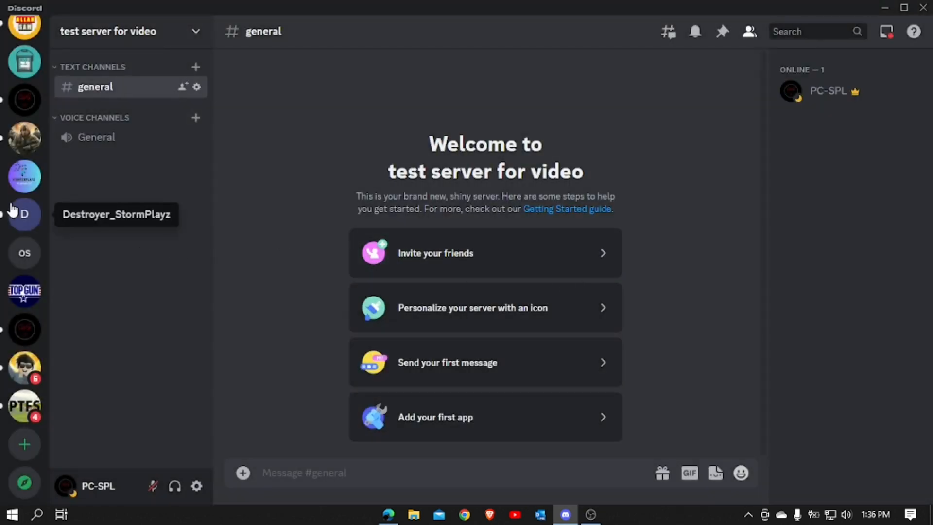
Set the custom status "working", cleared after Today, with the status Do Not Disturb, and save it
{"action": "scroll", "coordinate": [8, 204], "scroll_direction": "up", "scroll_amount": 3}
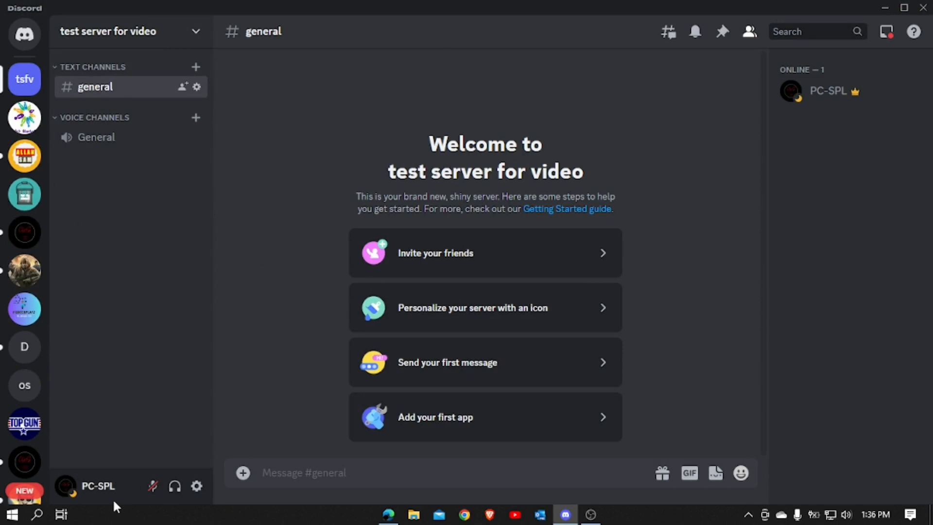
{"action": "left_click", "coordinate": [109, 487]}
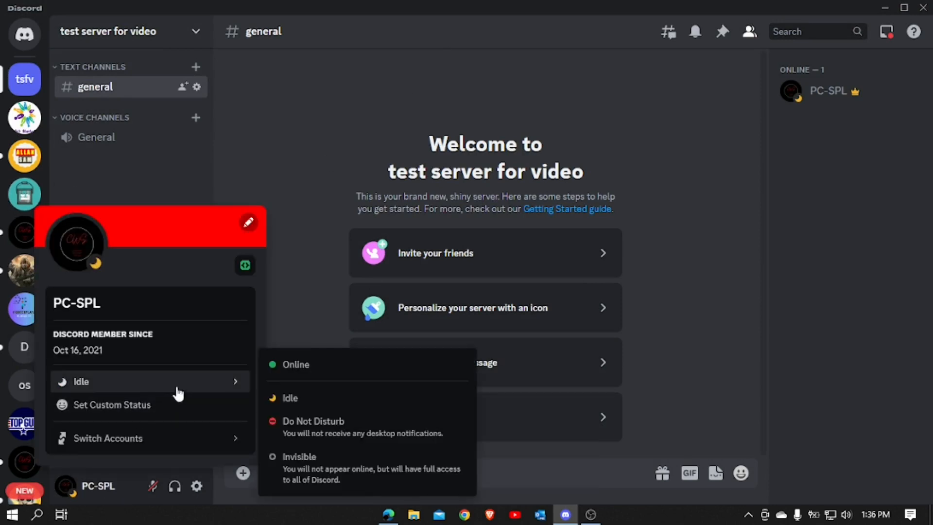
{"action": "left_click", "coordinate": [162, 408]}
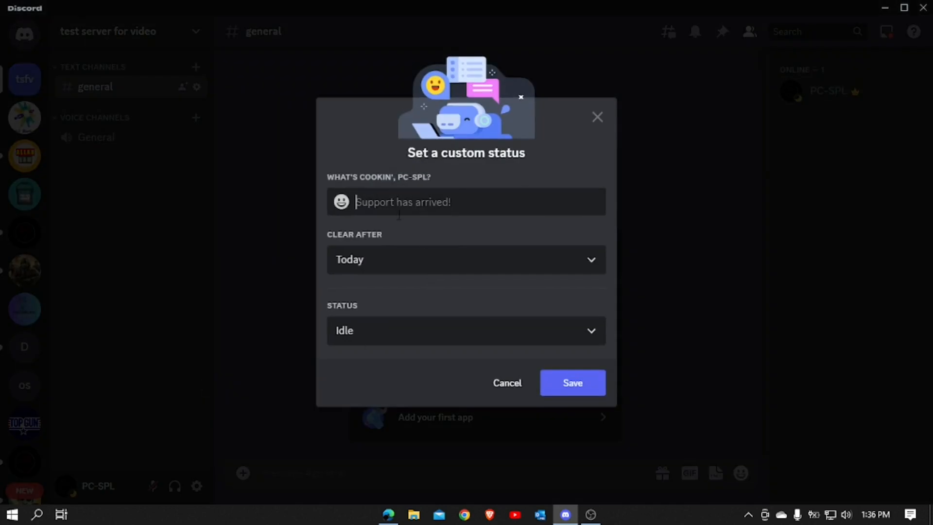
{"action": "type", "text": "working"}
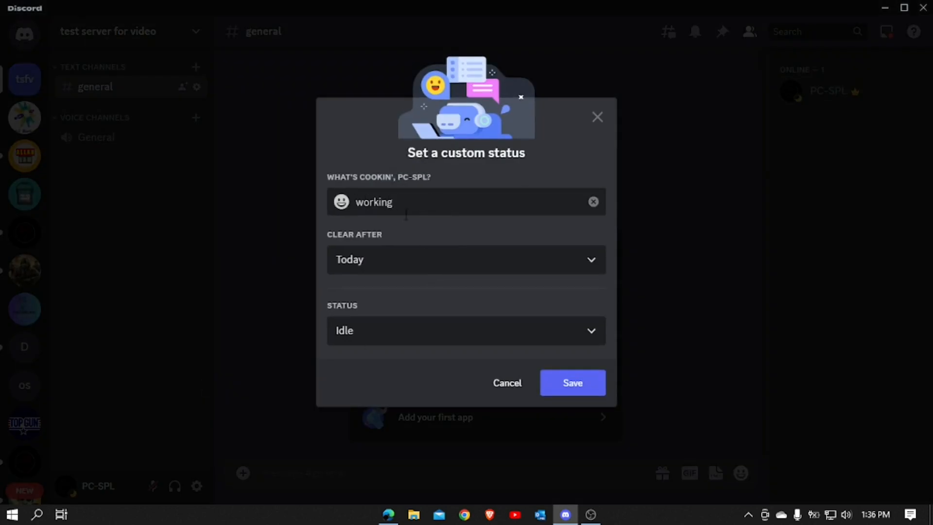
{"action": "left_click", "coordinate": [381, 265]}
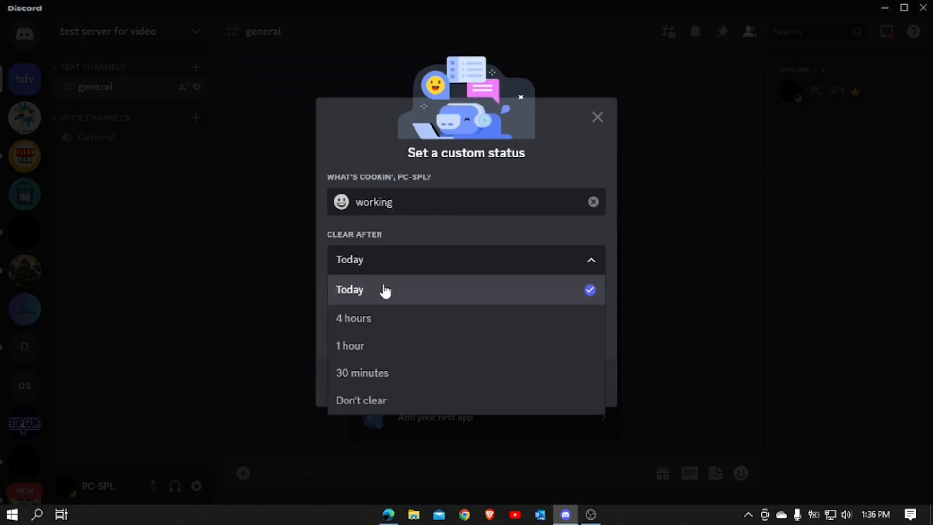
{"action": "left_click", "coordinate": [371, 290]}
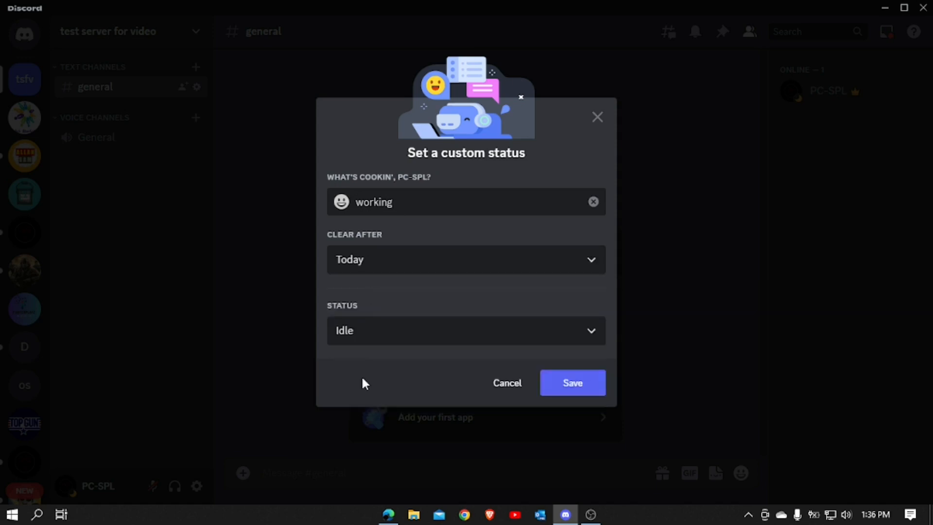
{"action": "left_click", "coordinate": [377, 341]}
{"action": "left_click", "coordinate": [398, 418]}
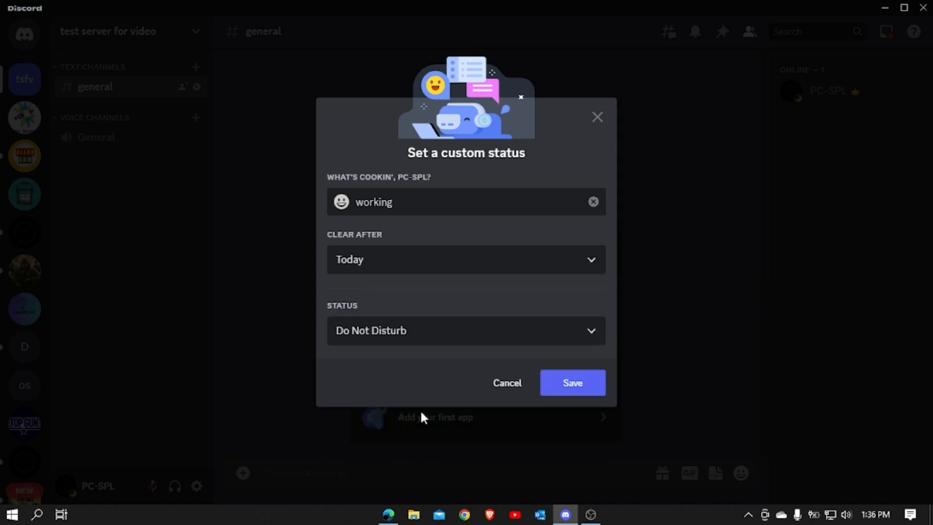
{"action": "left_click", "coordinate": [554, 384]}
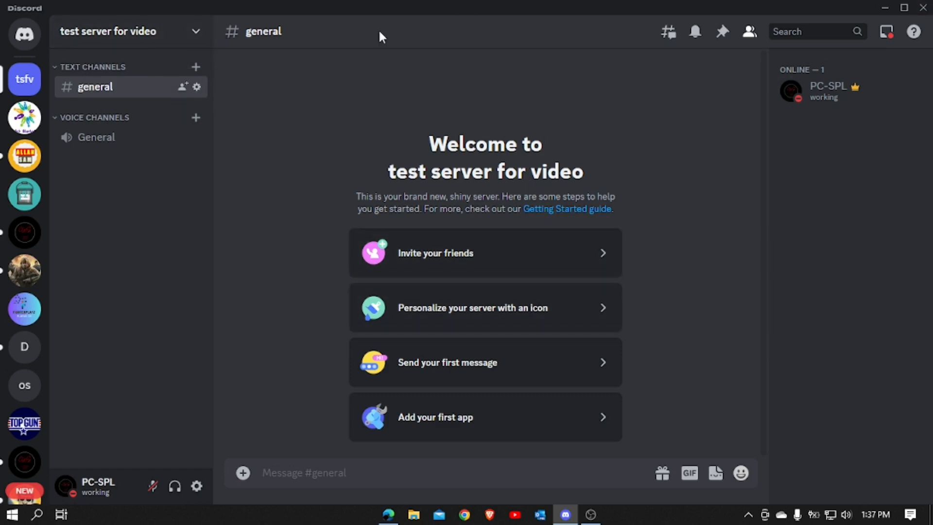
Delete the Voice Channels and Text Channels categories from the new server
{"action": "right_click", "coordinate": [99, 118]}
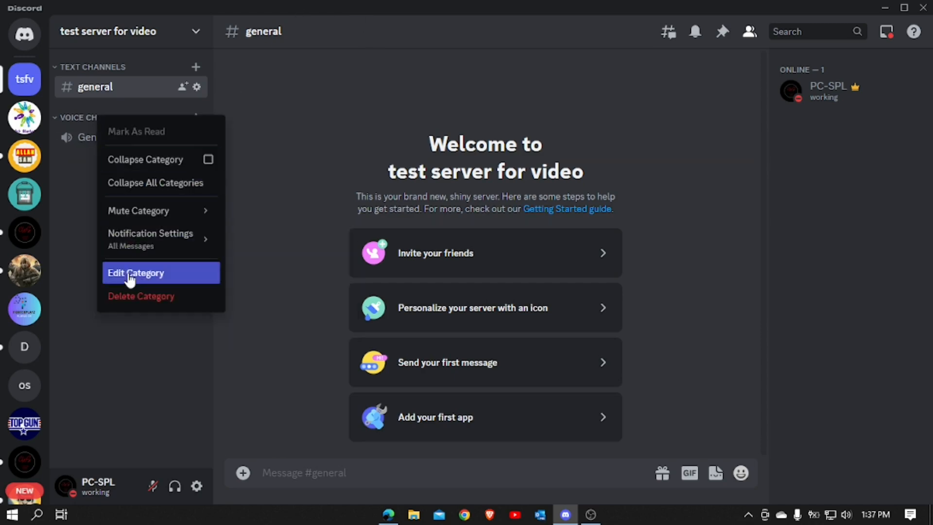
{"action": "left_click", "coordinate": [122, 296]}
{"action": "left_click", "coordinate": [559, 295]}
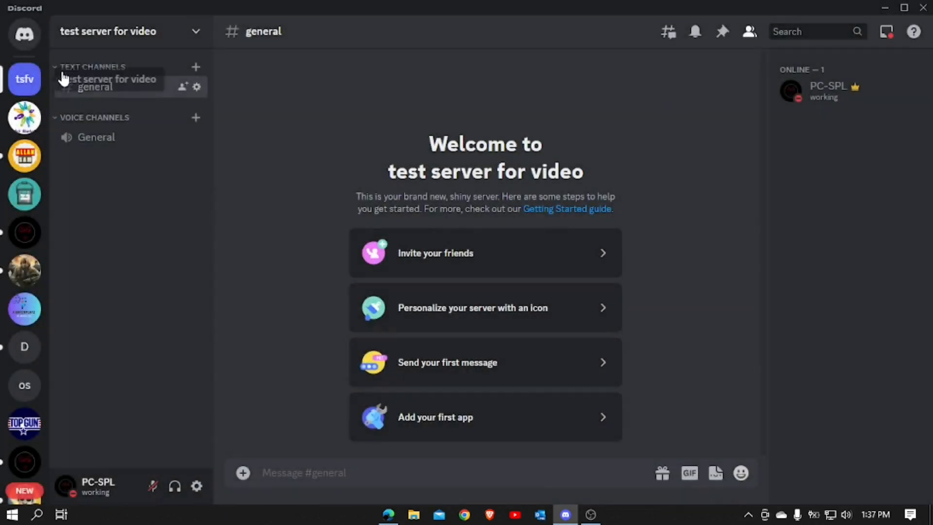
{"action": "right_click", "coordinate": [107, 101]}
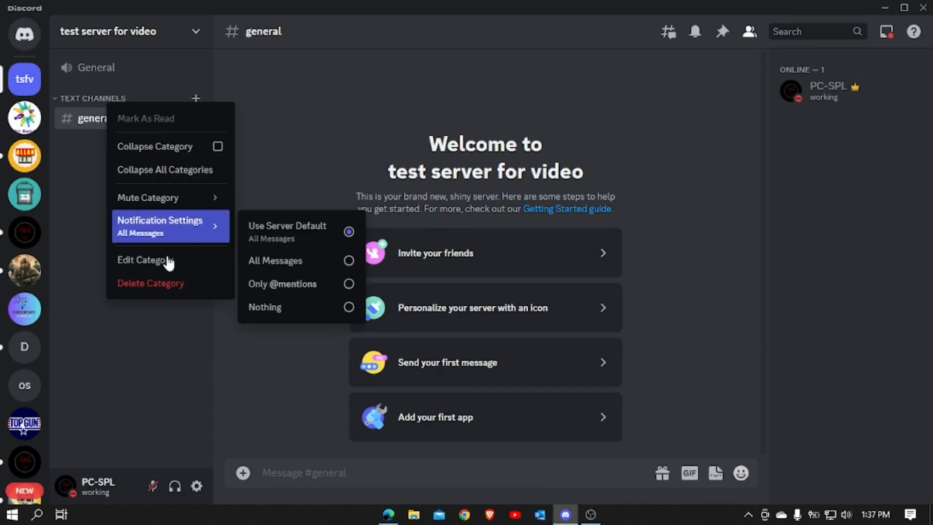
{"action": "left_click", "coordinate": [172, 266]}
{"action": "left_click", "coordinate": [173, 140]}
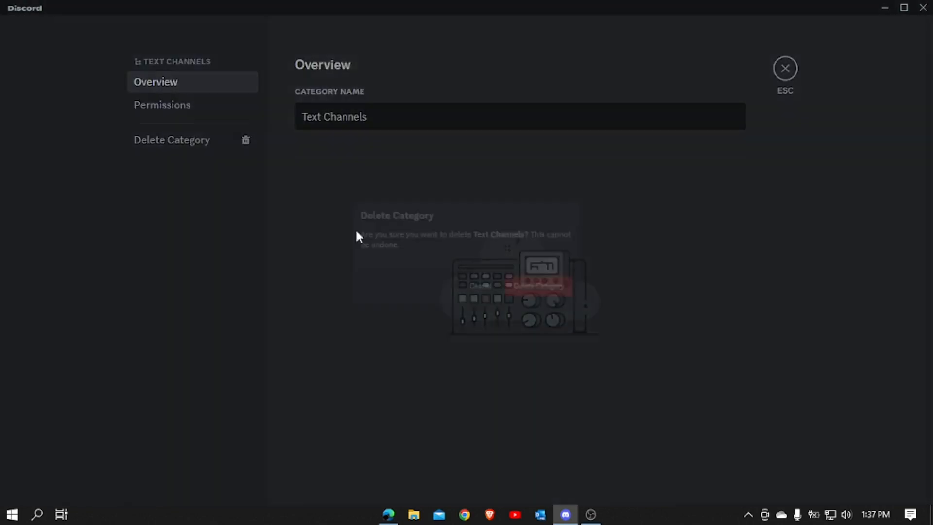
{"action": "left_click", "coordinate": [554, 296]}
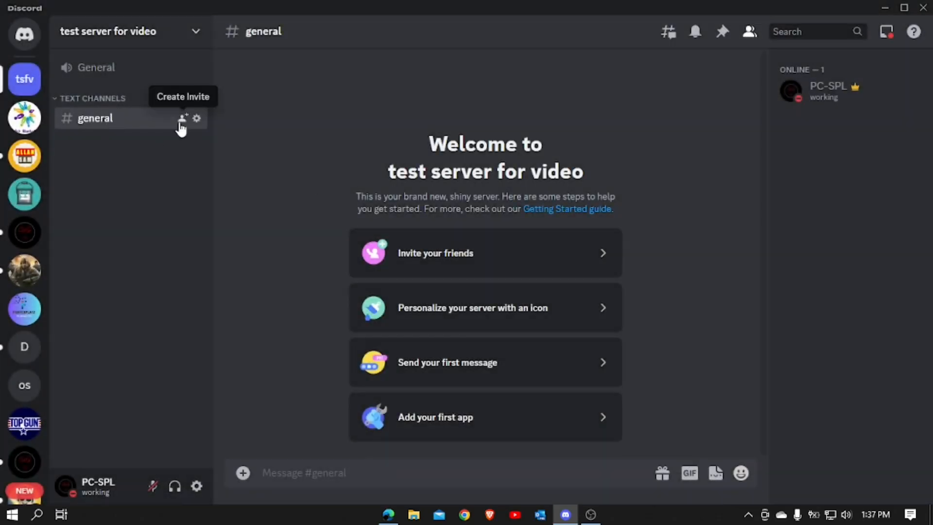
Delete the general text channel and the General voice channel
{"action": "left_click", "coordinate": [197, 68]}
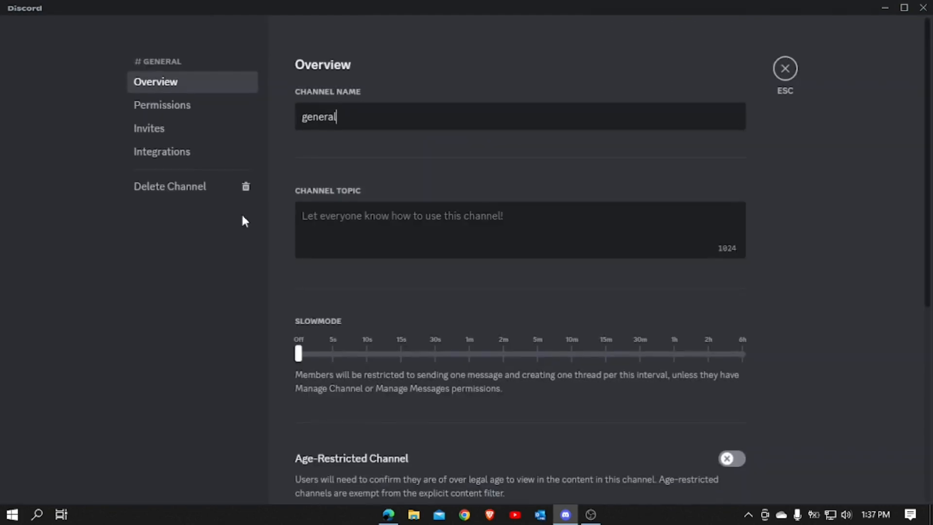
{"action": "left_click", "coordinate": [214, 189]}
{"action": "left_click", "coordinate": [586, 296]}
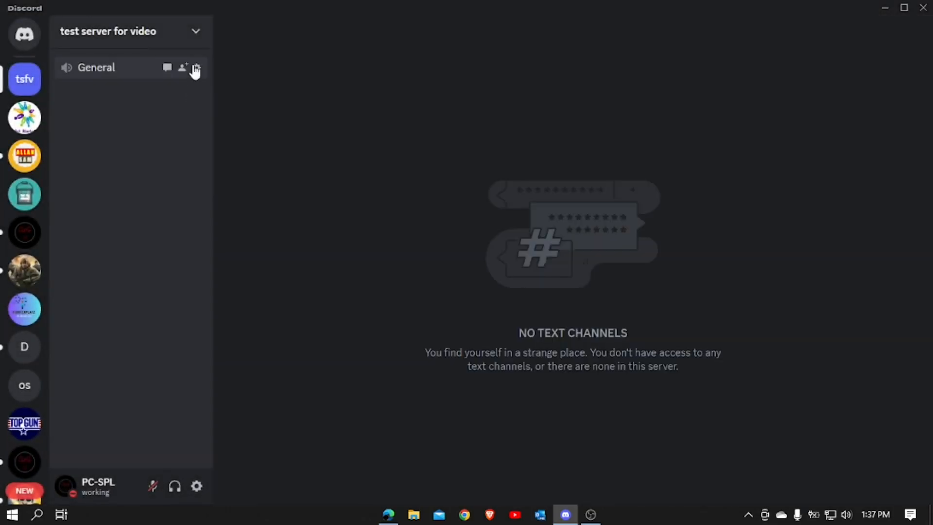
{"action": "left_click", "coordinate": [197, 68]}
{"action": "left_click", "coordinate": [187, 189]}
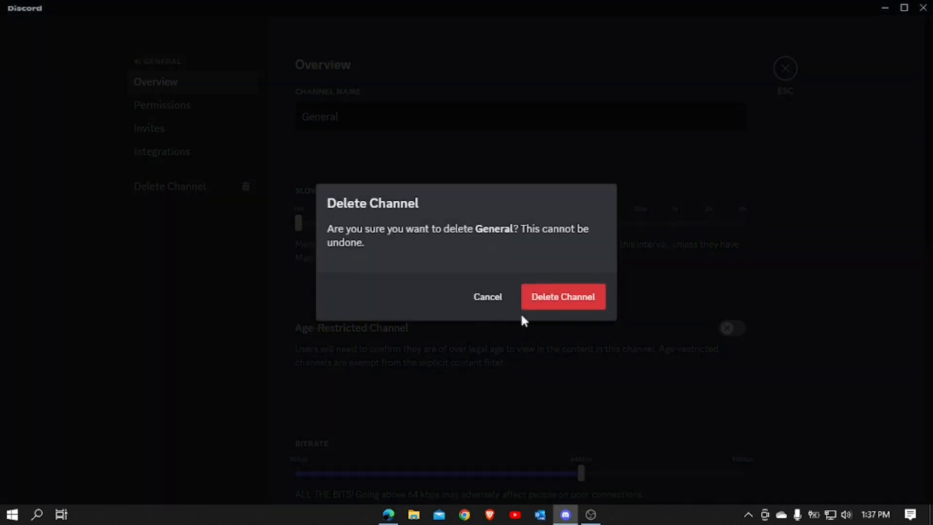
{"action": "left_click", "coordinate": [549, 311]}
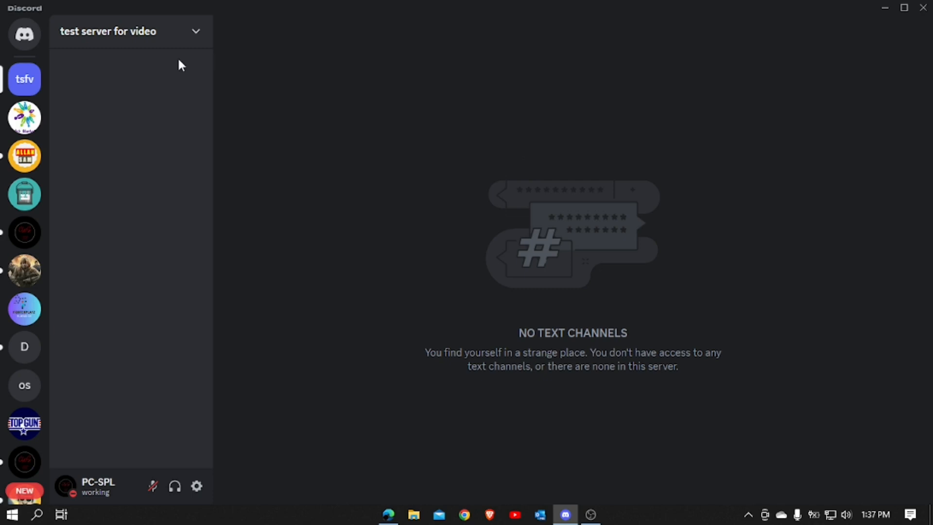
Create a non-private category named "Welcome" in the server
{"action": "left_click", "coordinate": [189, 30]}
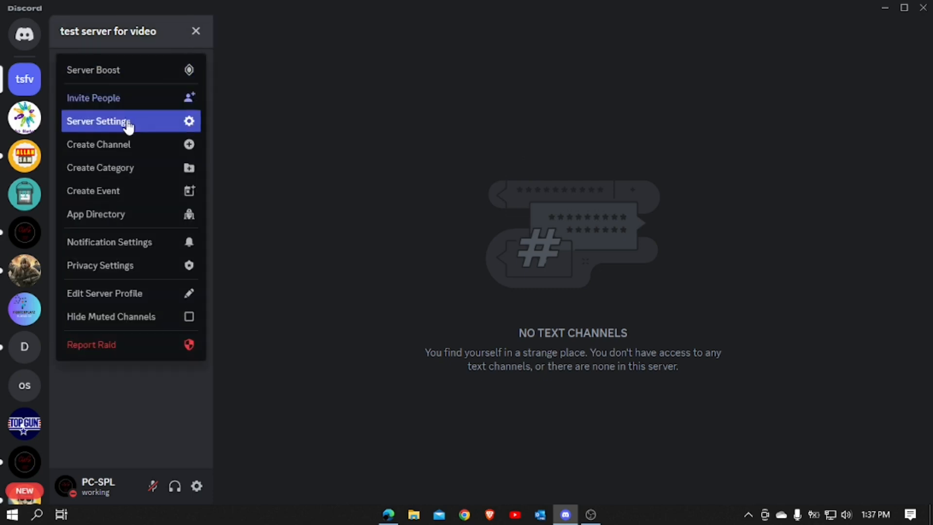
{"action": "left_click", "coordinate": [128, 168]}
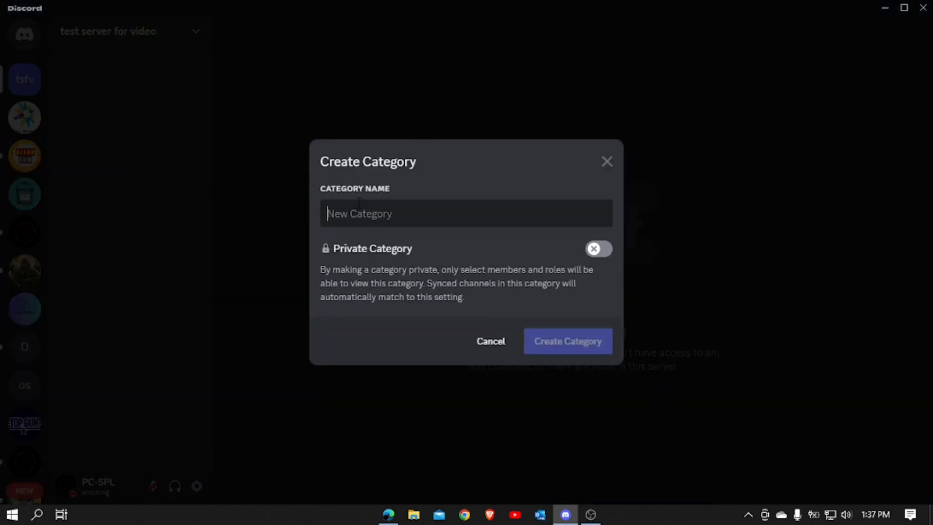
{"action": "type", "text": "Welcome"}
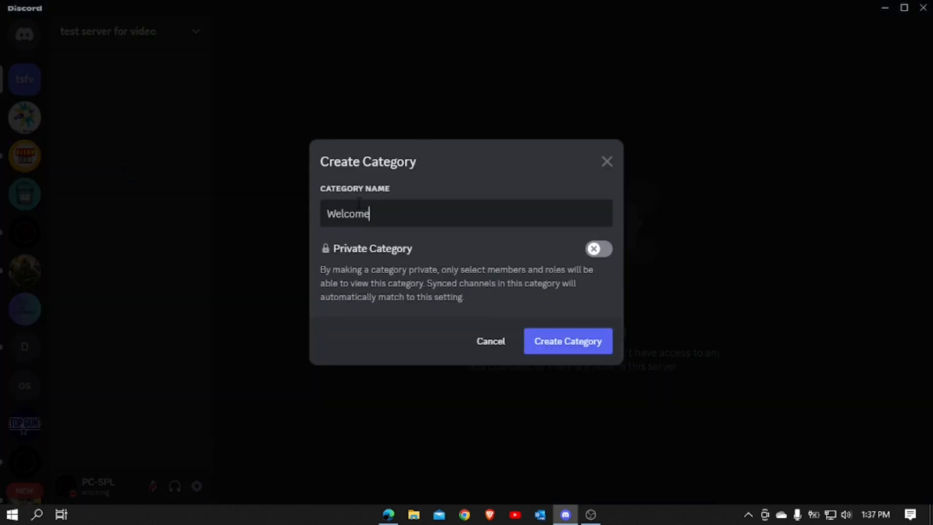
{"action": "left_click", "coordinate": [589, 358]}
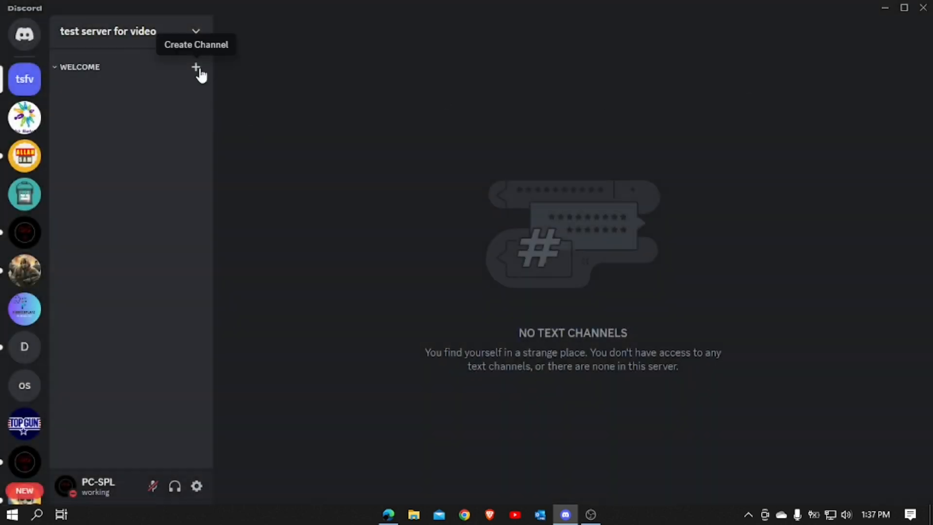
Create a non-private text channel in the Welcome category named with a slightly smiling face emoji followed by "welcome"
{"action": "left_click", "coordinate": [197, 69]}
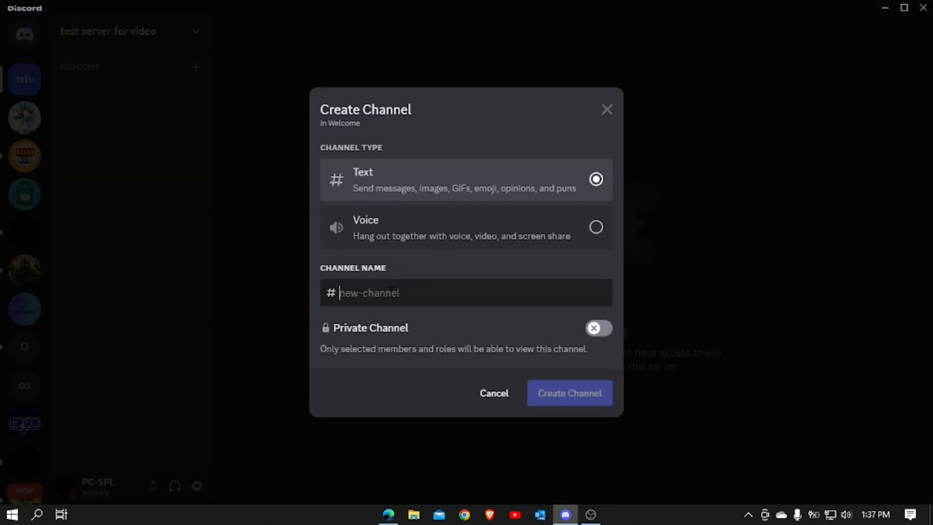
{"action": "key", "text": "super"}
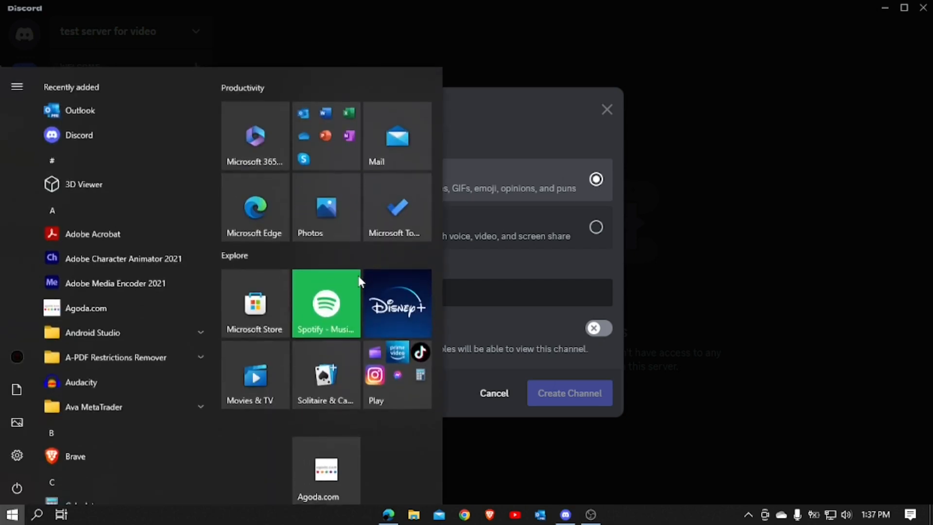
{"action": "key", "text": "super"}
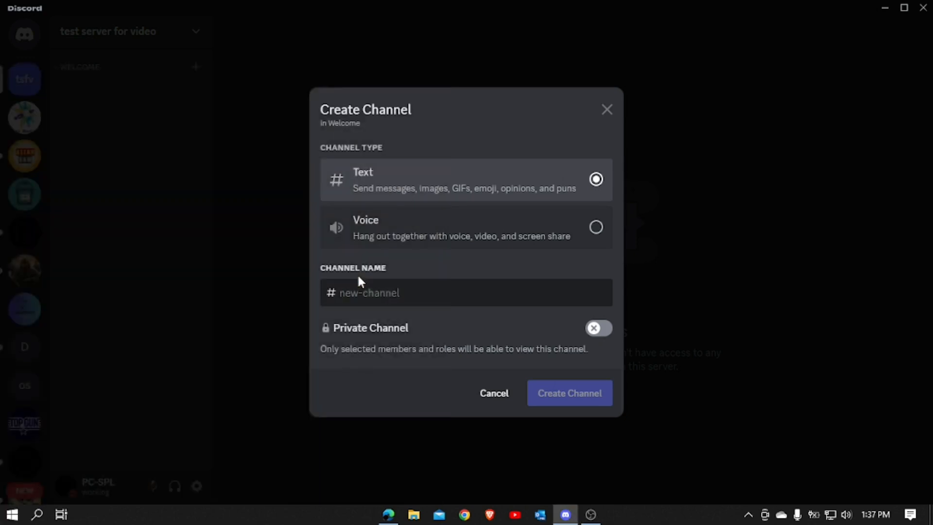
{"action": "key", "text": "super+period"}
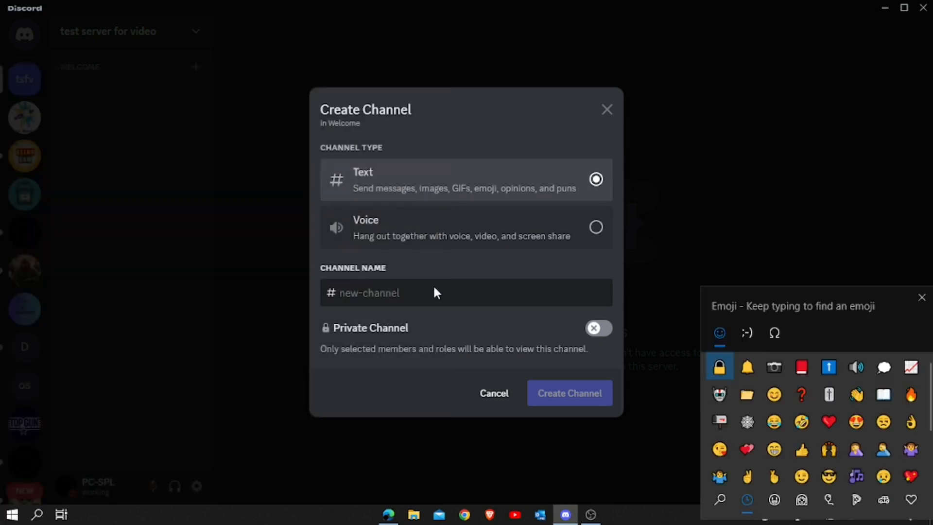
{"action": "key", "text": "super+period"}
{"action": "key", "text": "super+period"}
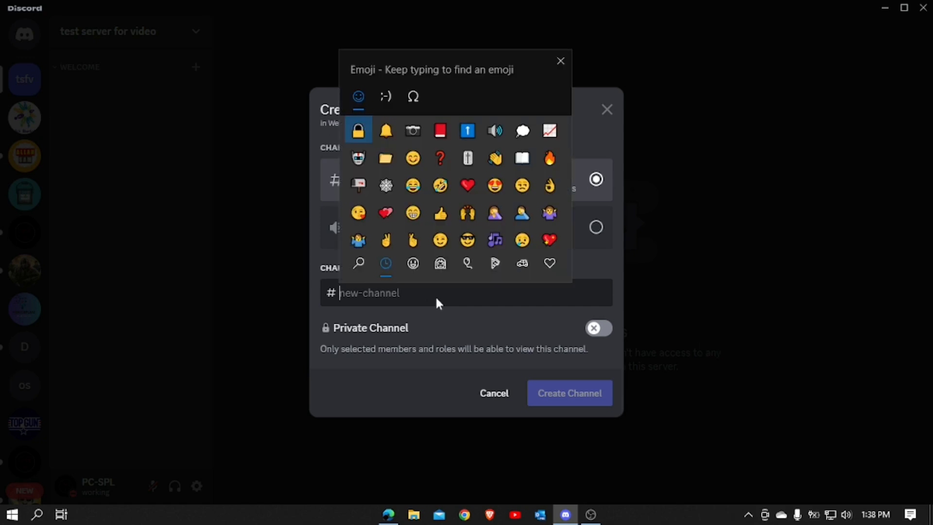
{"action": "type", "text": "sm"}
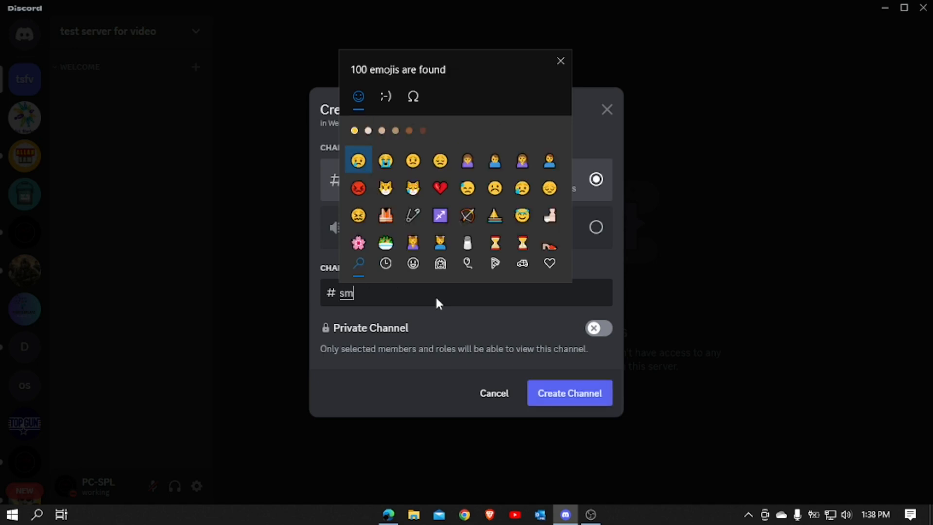
{"action": "type", "text": "ile"}
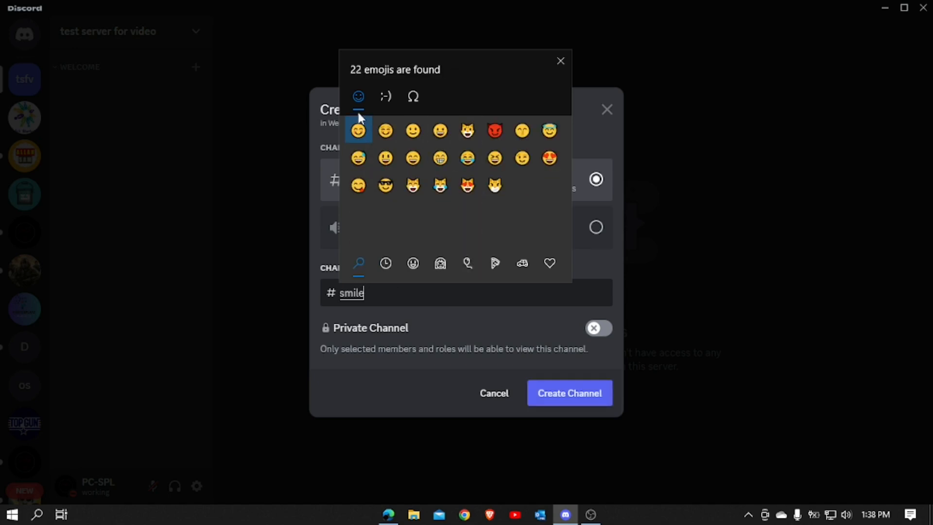
{"action": "left_click", "coordinate": [401, 134]}
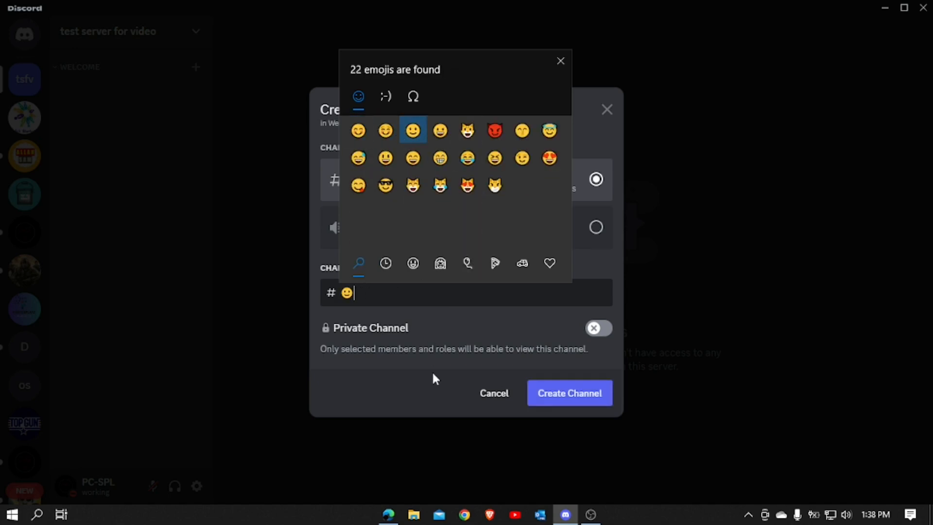
{"action": "left_click", "coordinate": [374, 293]}
{"action": "type", "text": "w"}
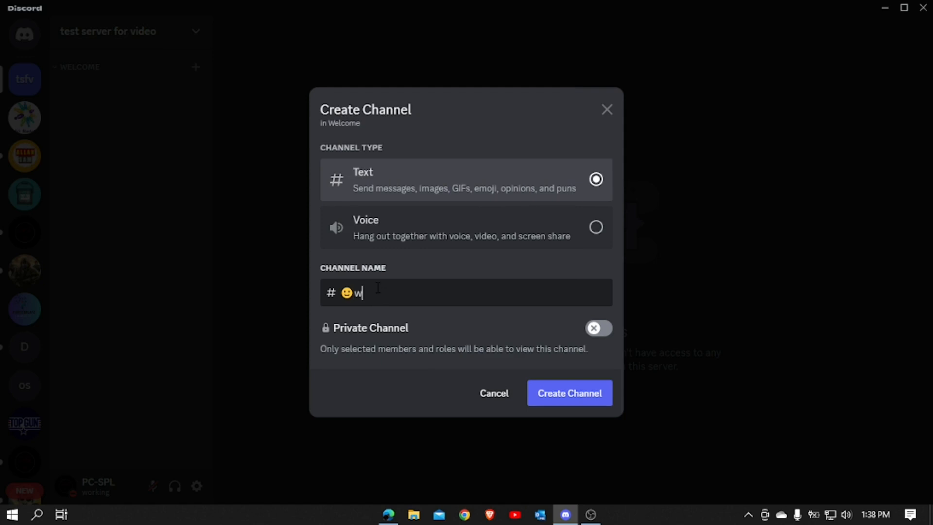
{"action": "type", "text": "elcome"}
{"action": "key", "text": "Return"}
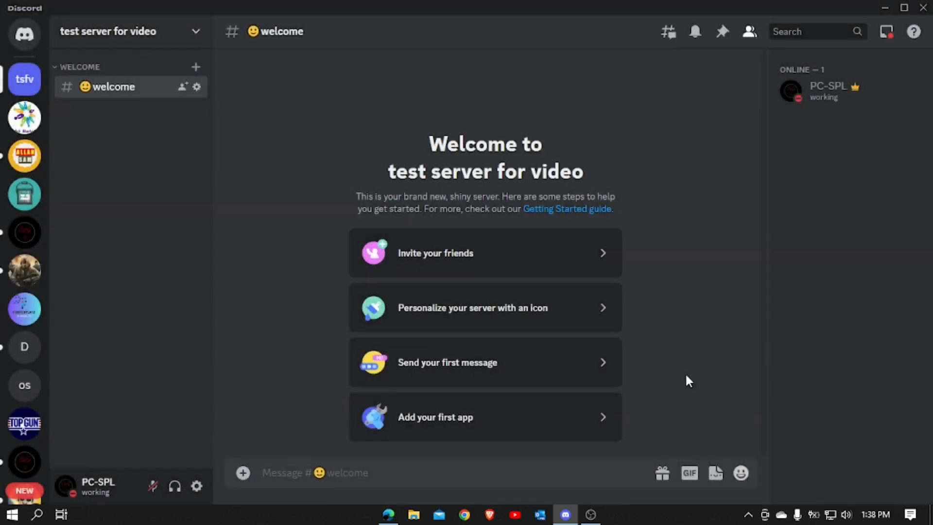
Start another text channel in the Welcome category, try the emoji searches "book" and "file" for its name, and empty the name again
{"action": "left_click", "coordinate": [196, 66]}
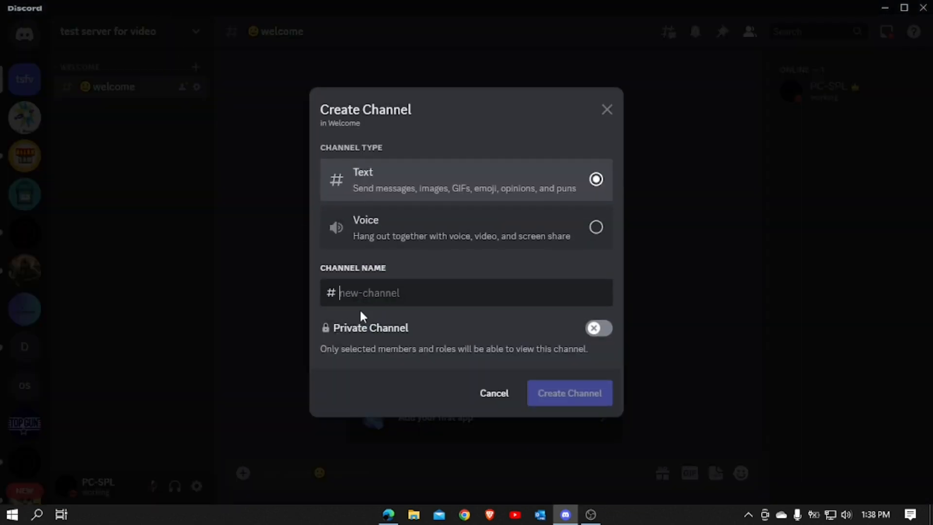
{"action": "key", "text": "super+period"}
{"action": "type", "text": "book"}
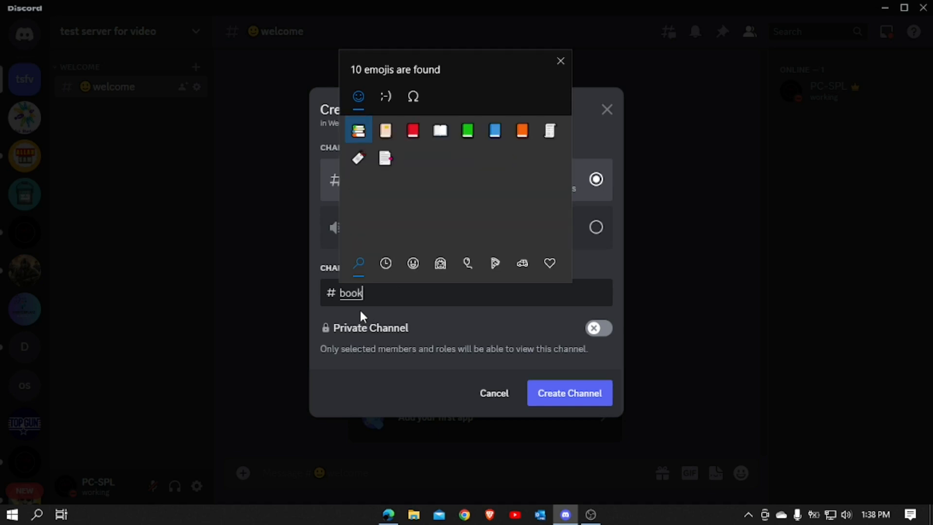
{"action": "key", "text": "BackSpace"}
{"action": "key", "text": "BackSpace"}
{"action": "key", "text": "BackSpace"}
{"action": "key", "text": "BackSpace"}
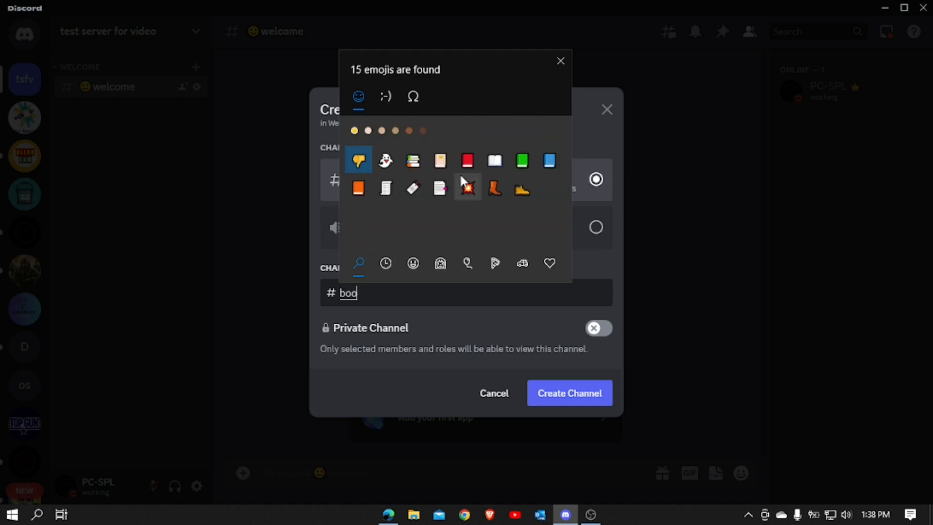
{"action": "type", "text": "file"}
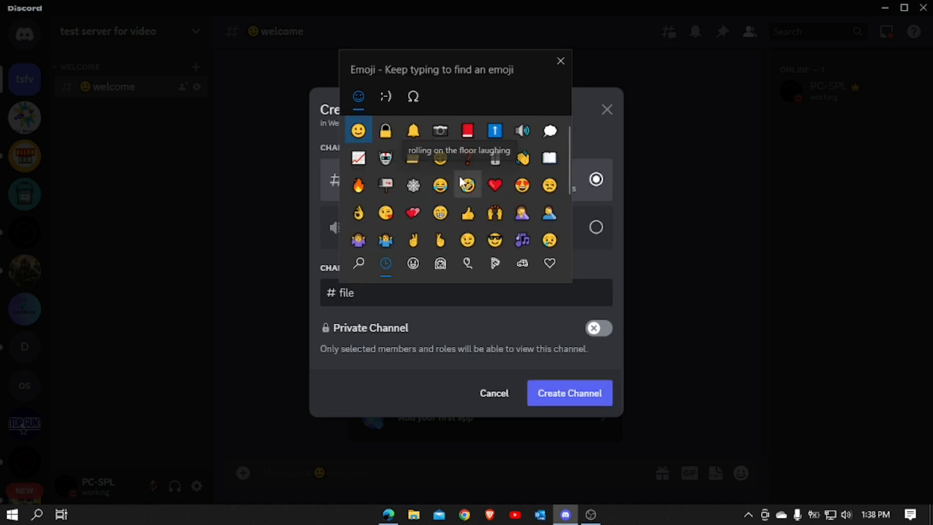
{"action": "left_click", "coordinate": [402, 294]}
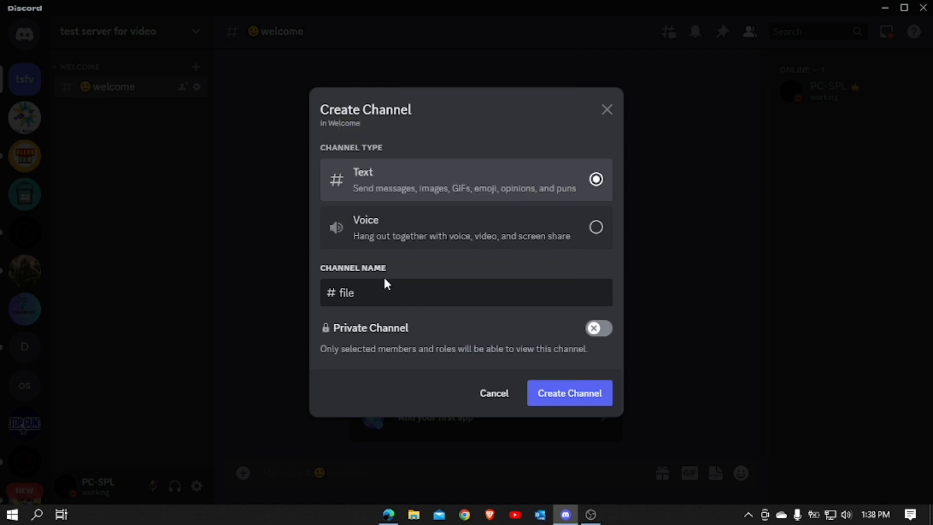
{"action": "key", "text": "BackSpace"}
{"action": "key", "text": "BackSpace"}
{"action": "key", "text": "BackSpace"}
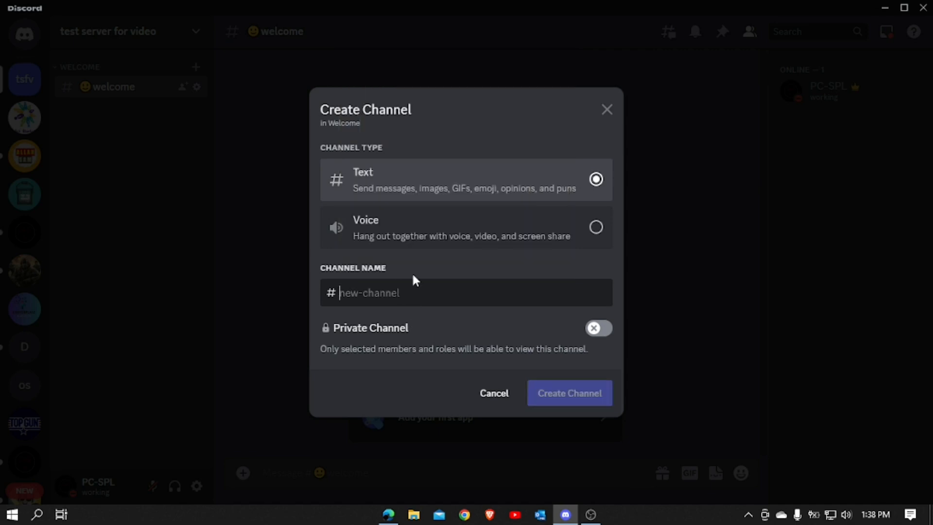
Name the new text channel with a folder emoji followed by "rules" and create it
{"action": "key", "text": "super+period"}
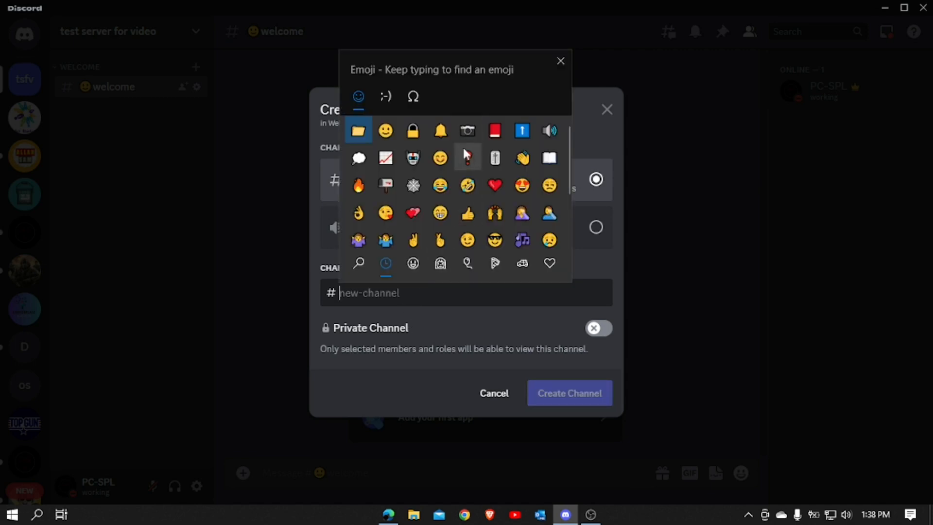
{"action": "left_click", "coordinate": [350, 139]}
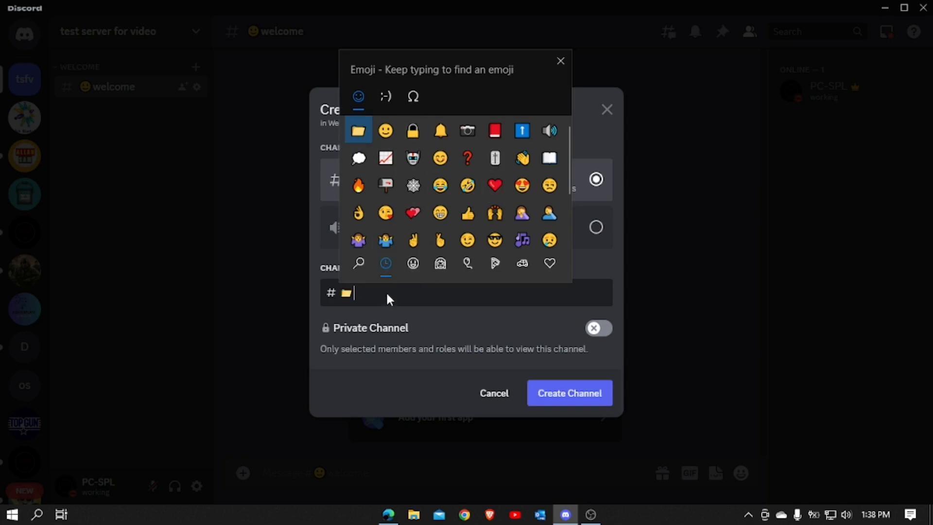
{"action": "left_click", "coordinate": [388, 294]}
{"action": "type", "text": "rules"}
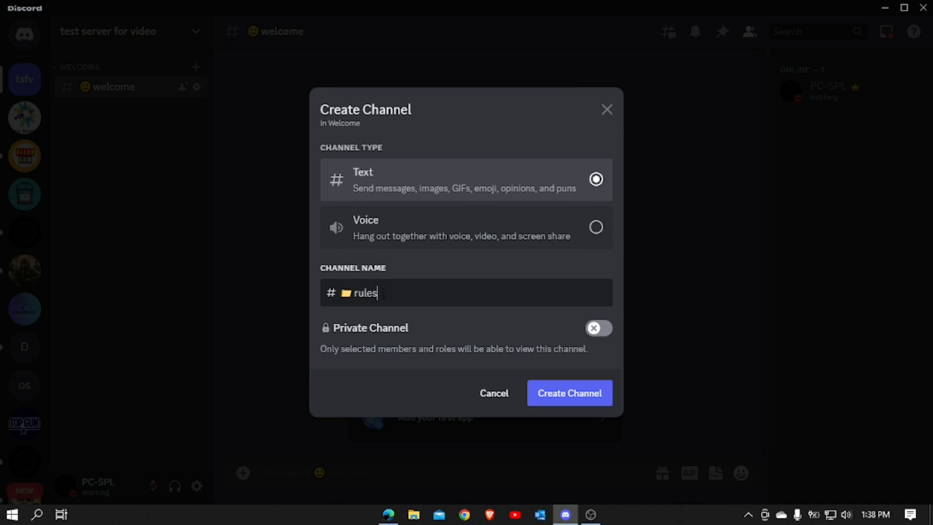
{"action": "left_click", "coordinate": [569, 394]}
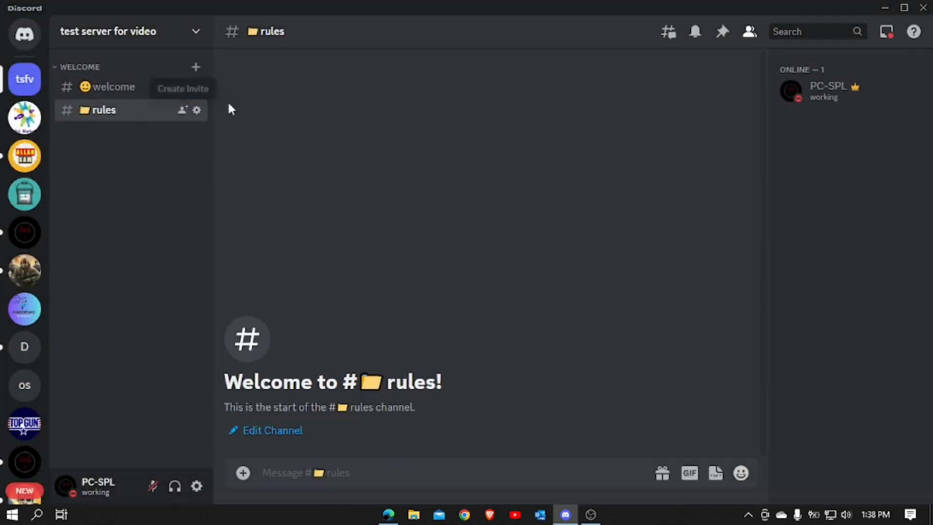
Create a non-private text channel in the Welcome category named with two waving hand emojis followed by "good-bye"
{"action": "left_click", "coordinate": [197, 67]}
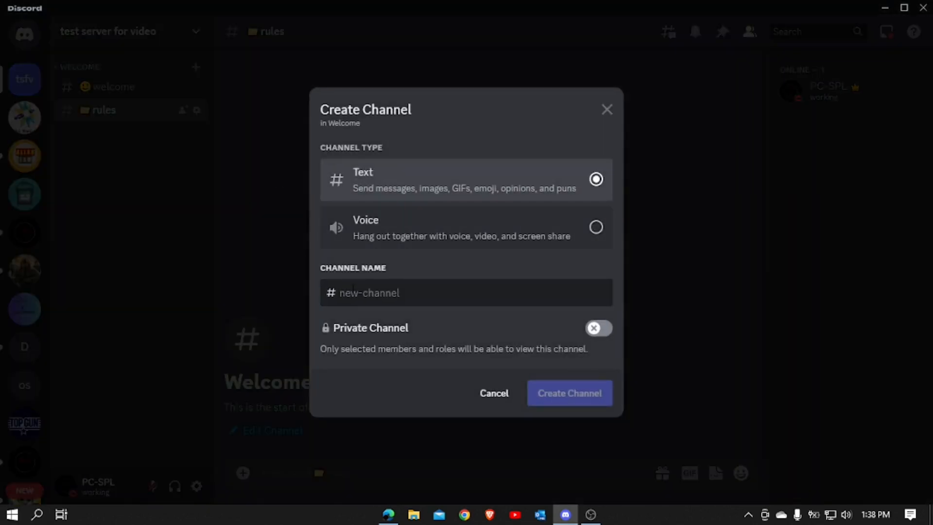
{"action": "key", "text": "super+period"}
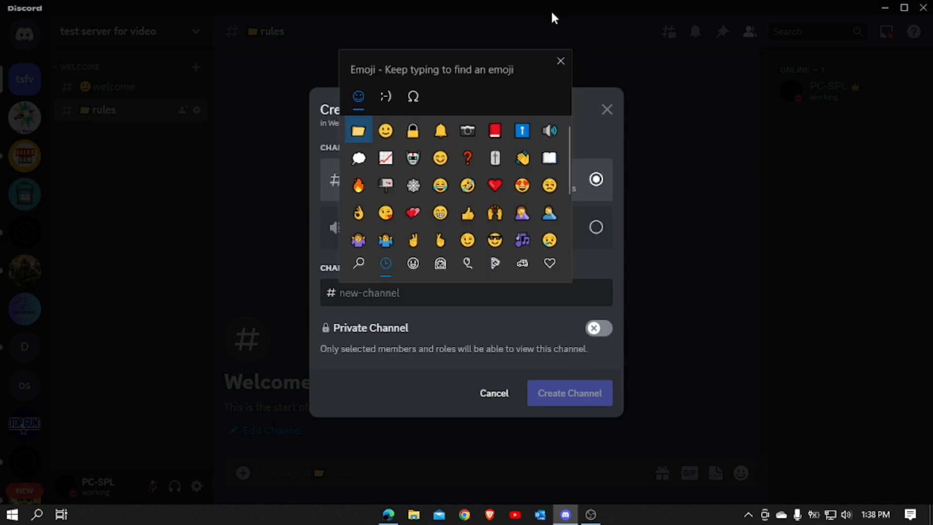
{"action": "left_click", "coordinate": [531, 159]}
{"action": "left_click", "coordinate": [531, 158]}
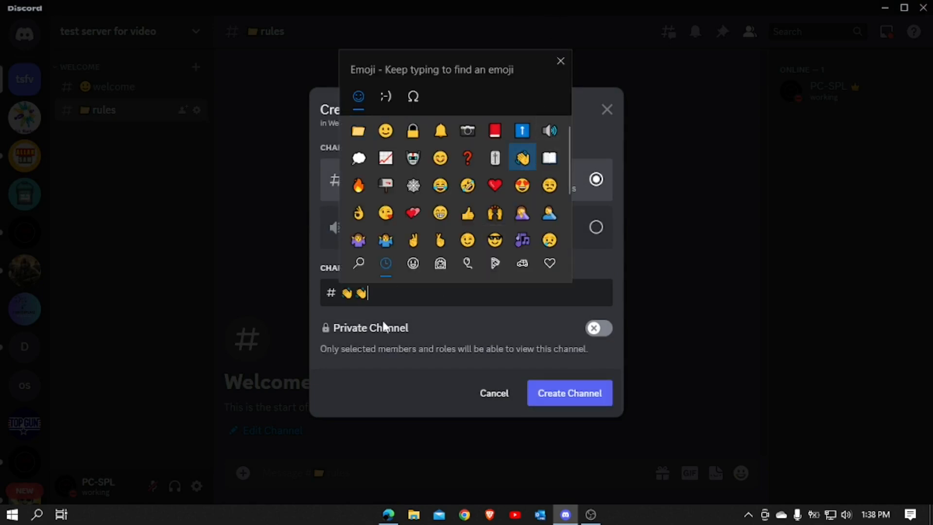
{"action": "left_click", "coordinate": [398, 290]}
{"action": "type", "text": "good"}
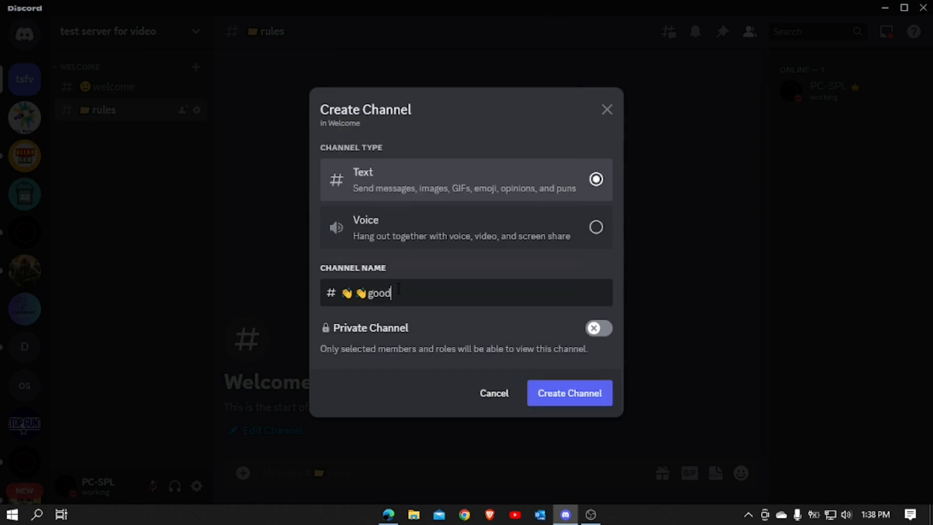
{"action": "type", "text": "-bye"}
{"action": "left_click", "coordinate": [544, 403]}
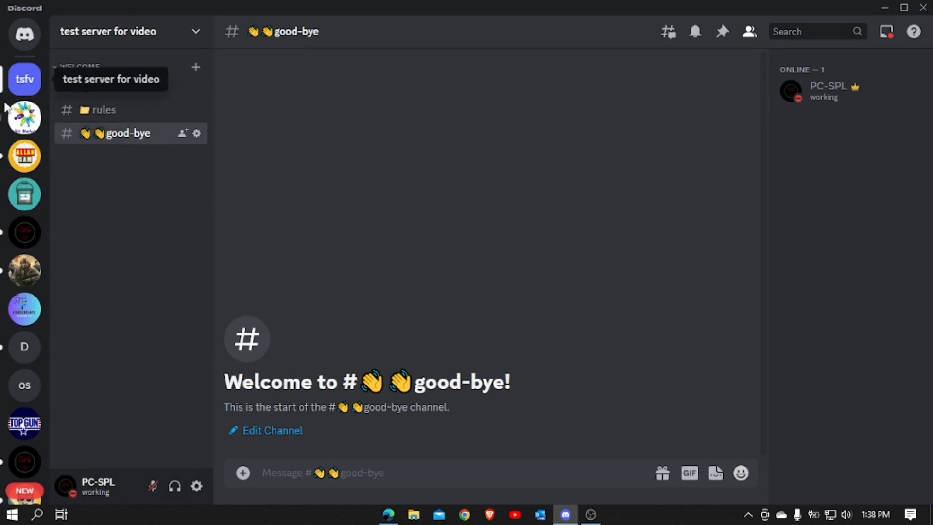
Create a non-private category named "Announcement" in the server
{"action": "left_click", "coordinate": [196, 35]}
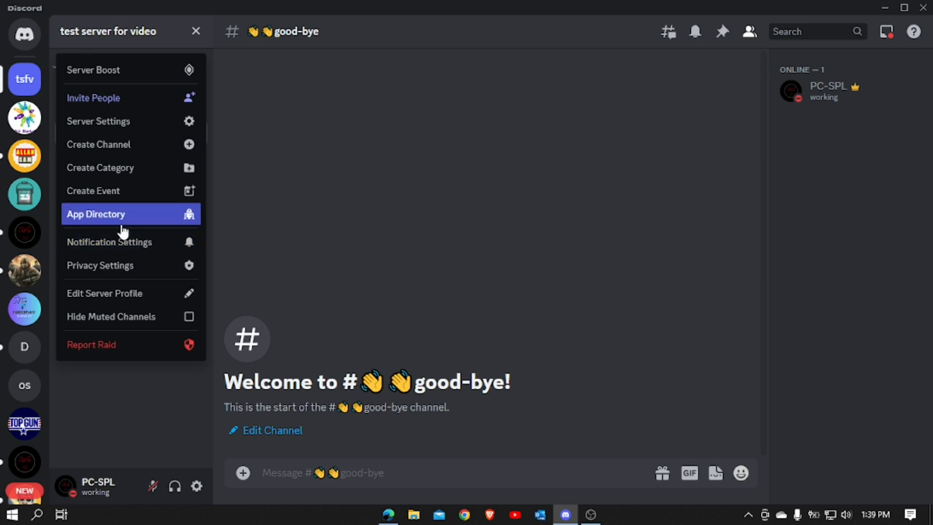
{"action": "left_click", "coordinate": [119, 173]}
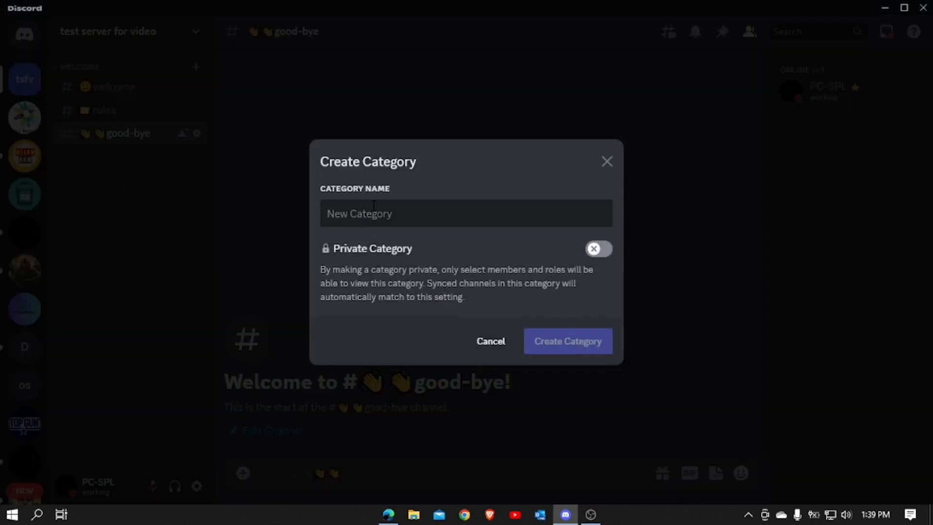
{"action": "type", "text": "A"}
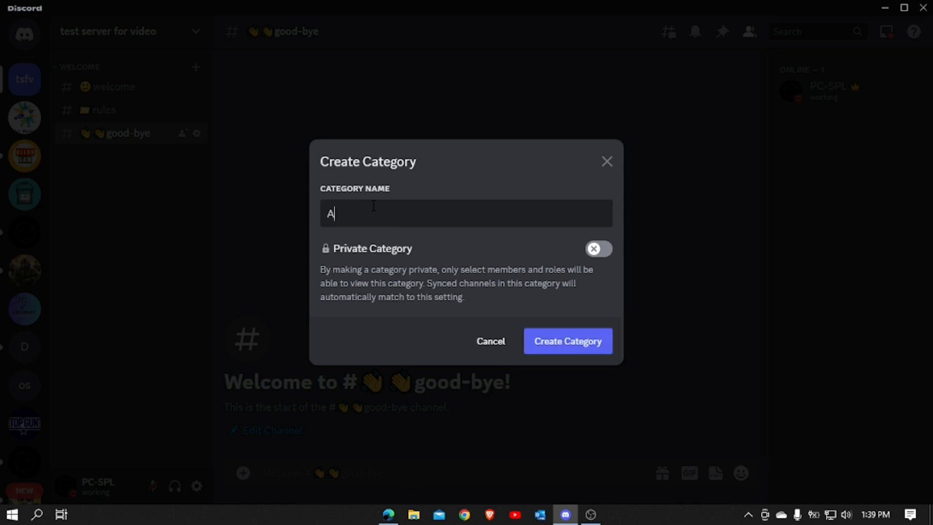
{"action": "type", "text": "nnouncemetn"}
{"action": "key", "text": "BackSpace"}
{"action": "key", "text": "BackSpace"}
{"action": "key", "text": "BackSpace"}
{"action": "key", "text": "BackSpace"}
{"action": "key", "text": "BackSpace"}
{"action": "key", "text": "BackSpace"}
{"action": "type", "text": "cement"}
{"action": "left_click", "coordinate": [556, 346]}
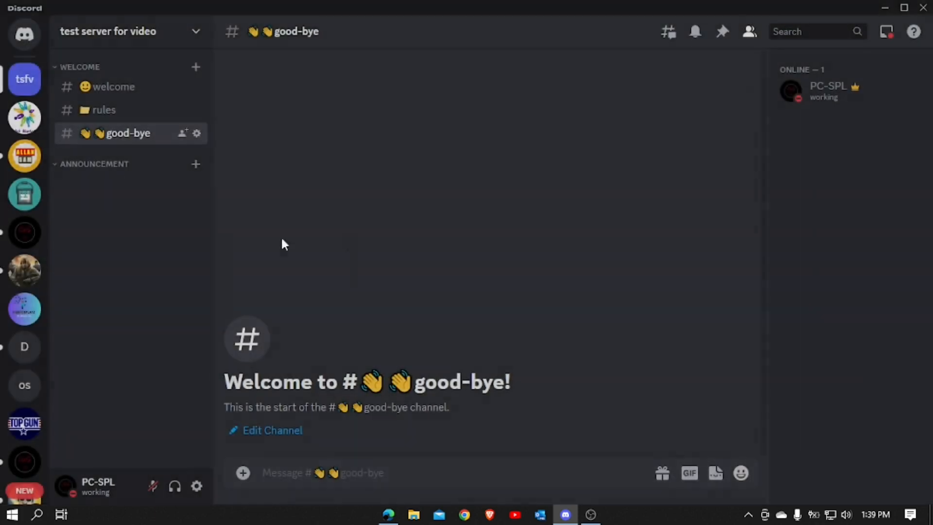
Start a text channel in the Announcement category and enter "channel-announcement" as its name
{"action": "left_click", "coordinate": [196, 165]}
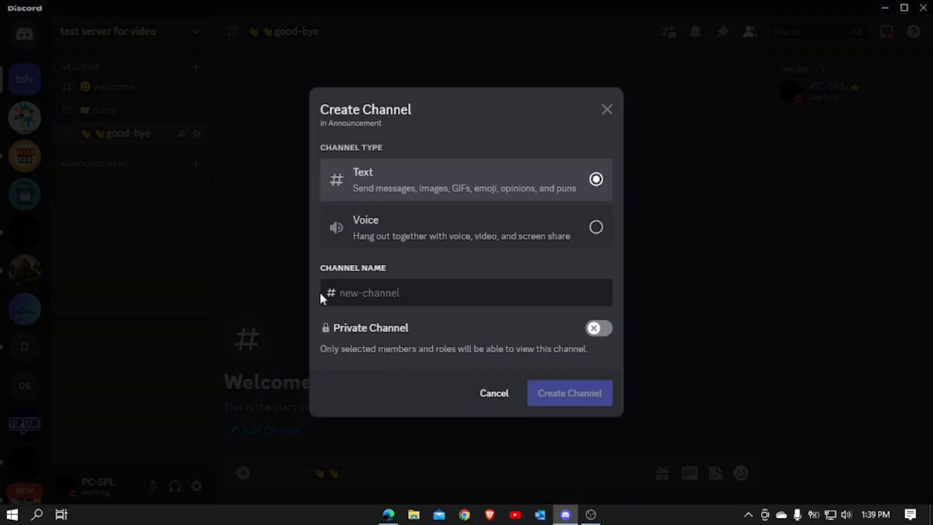
{"action": "type", "text": "youtbe"}
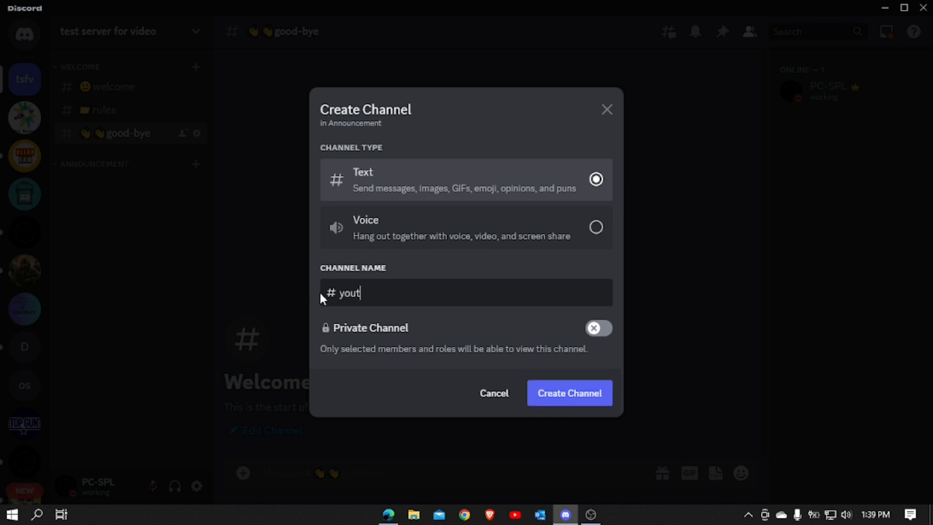
{"action": "key", "text": "BackSpace"}
{"action": "key", "text": "BackSpace"}
{"action": "key", "text": "BackSpace"}
{"action": "key", "text": "BackSpace"}
{"action": "key", "text": "BackSpace"}
{"action": "key", "text": "BackSpace"}
{"action": "type", "text": "x"}
{"action": "key", "text": "BackSpace"}
{"action": "type", "text": "channel-announc"}
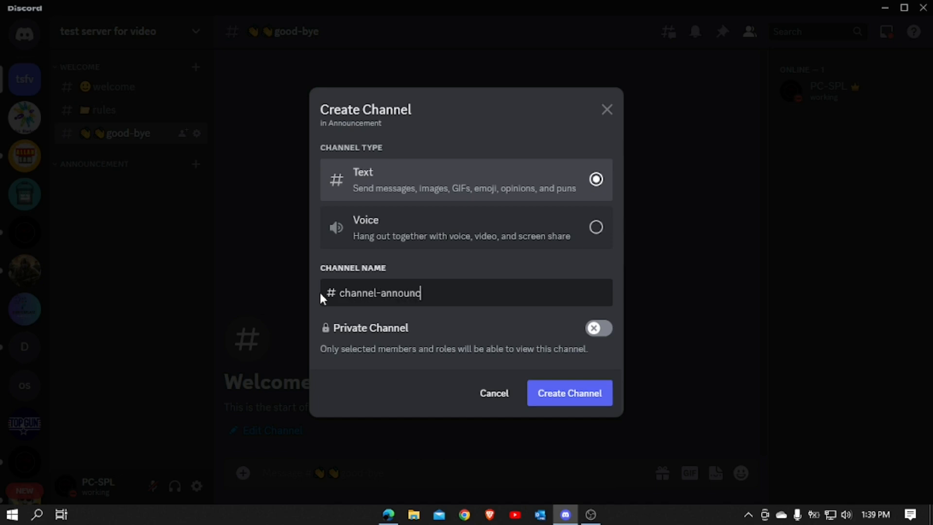
{"action": "type", "text": "ement"}
Put a camera emoji in front of the "channel-announcement" name and create the channel
{"action": "key", "text": "Home"}
{"action": "key", "text": "super+period"}
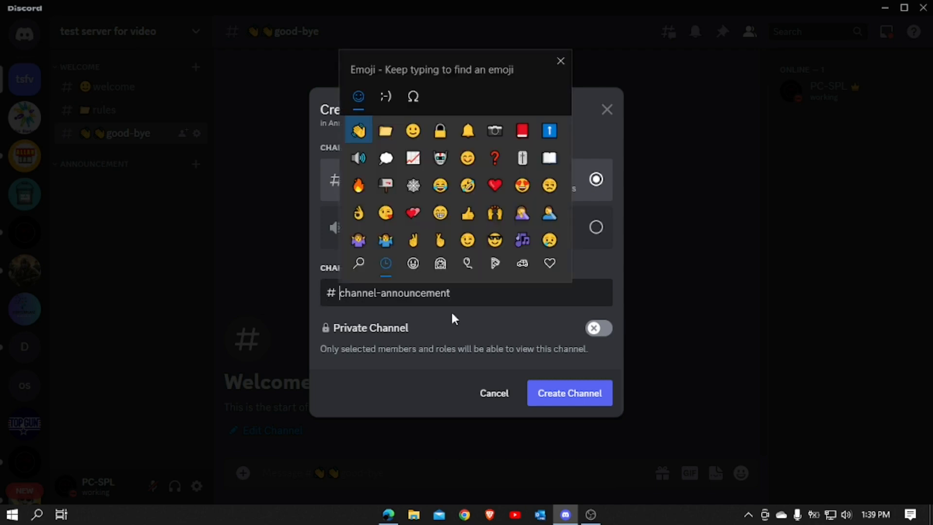
{"action": "left_click", "coordinate": [496, 131]}
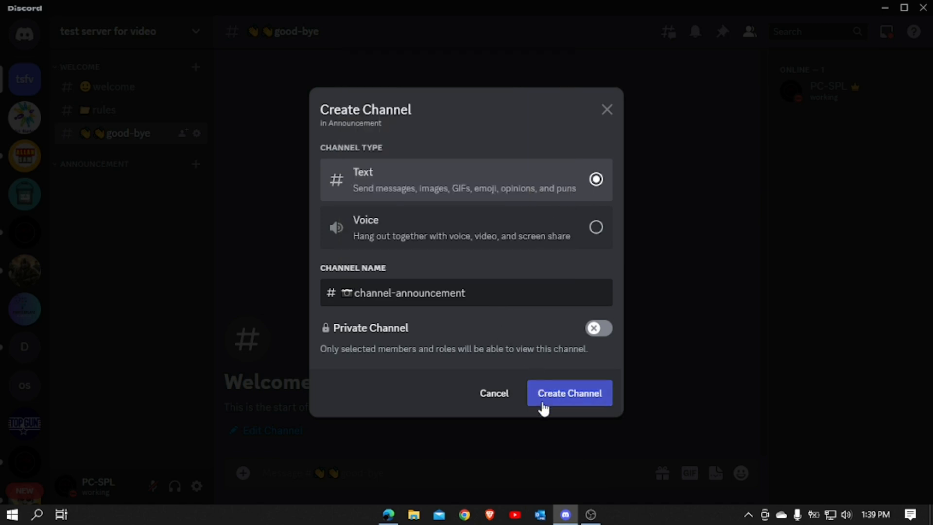
{"action": "left_click", "coordinate": [579, 404]}
Create a non-private text channel in the Announcement category named with a spider web emoji followed by "website-announcement"
{"action": "left_click", "coordinate": [198, 164]}
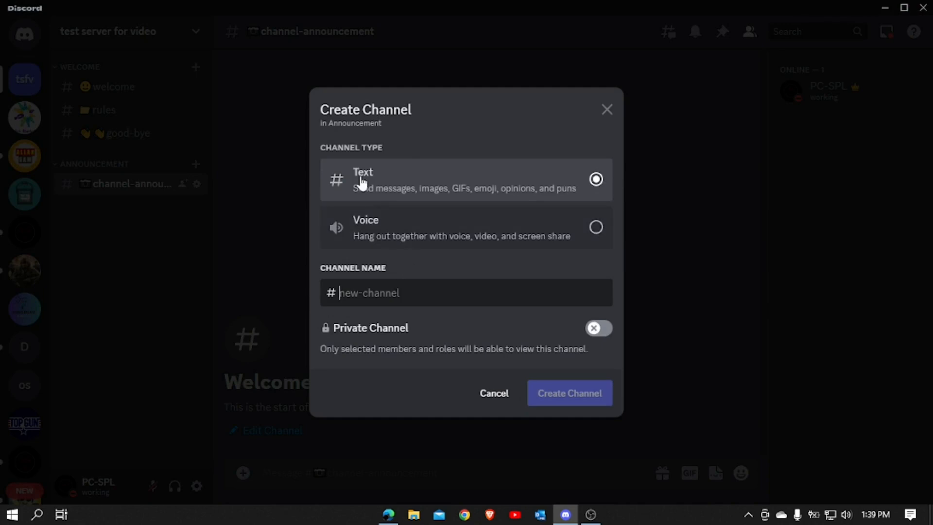
{"action": "type", "text": "website"}
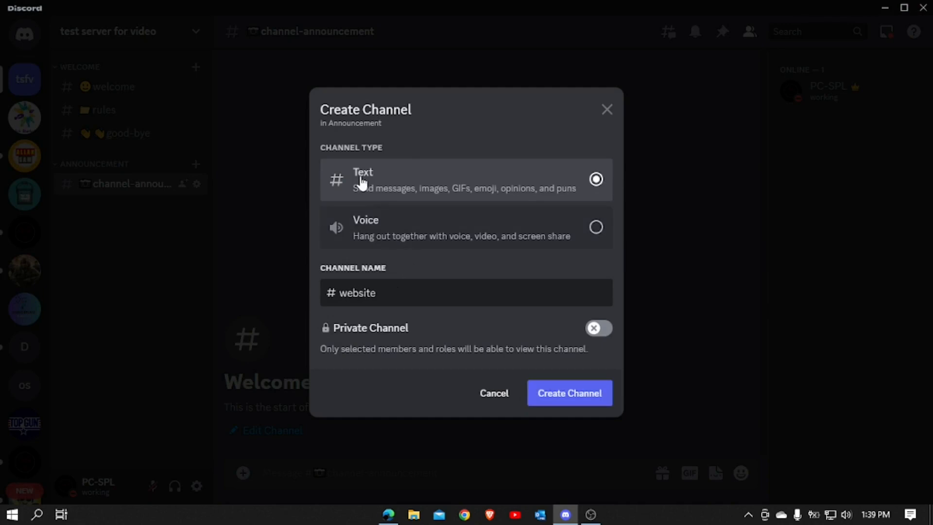
{"action": "type", "text": "-announcement"}
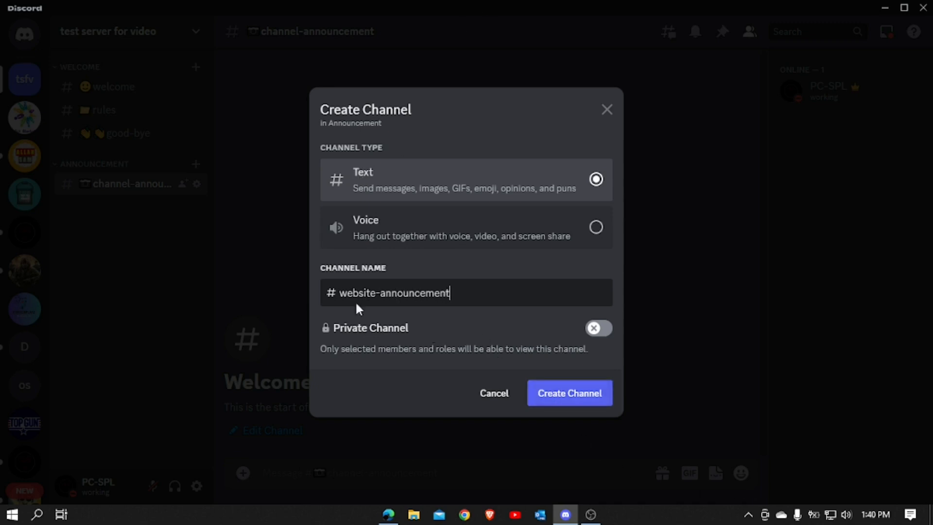
{"action": "left_click", "coordinate": [337, 294]}
{"action": "key", "text": "super+period"}
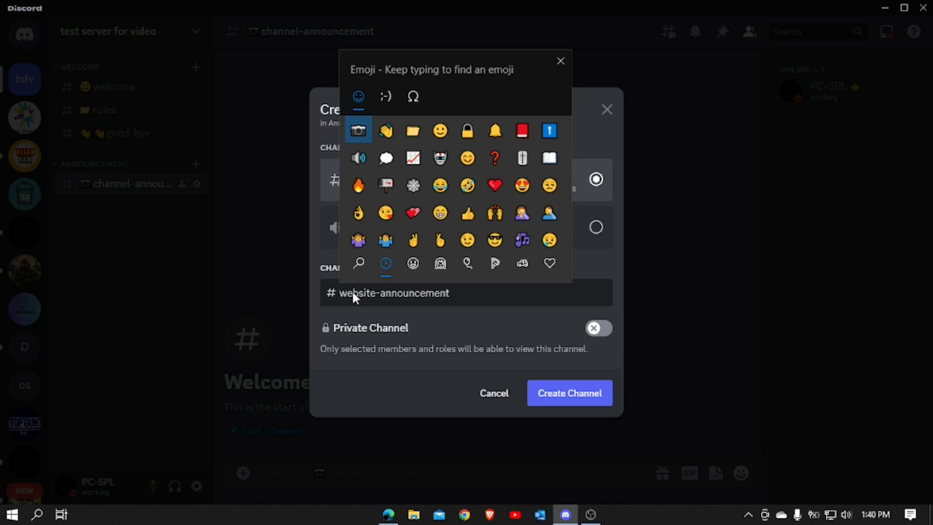
{"action": "left_click", "coordinate": [413, 195]}
{"action": "left_click", "coordinate": [597, 398]}
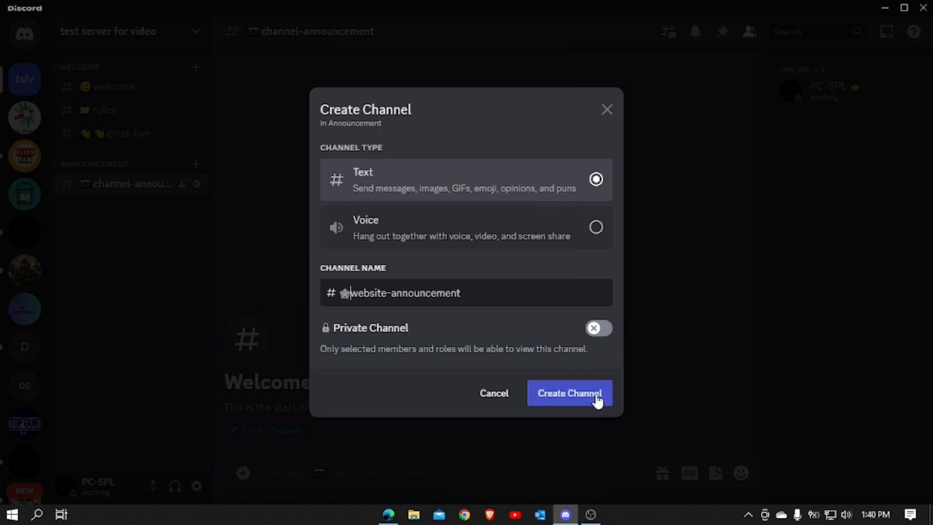
{"action": "left_click", "coordinate": [597, 396]}
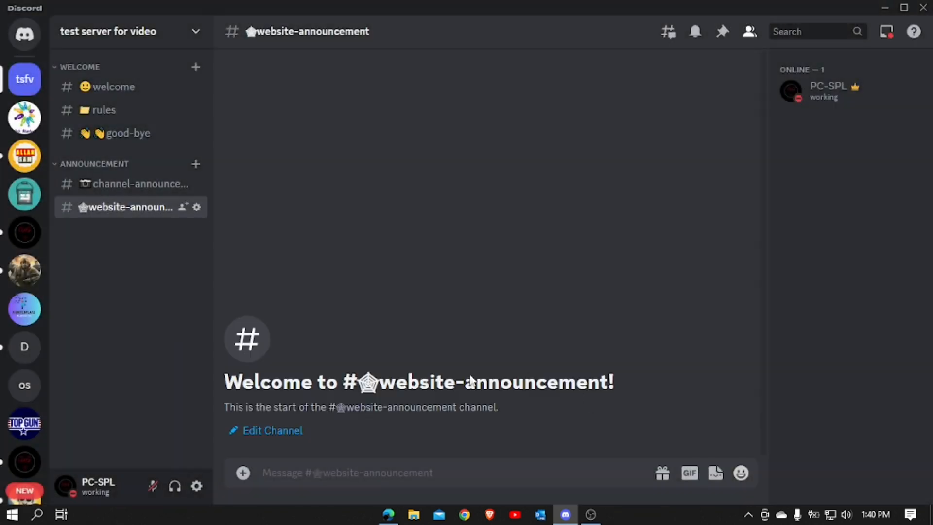
Create a non-private text channel named "server-announcement" in the Announcement category
{"action": "left_click", "coordinate": [198, 164]}
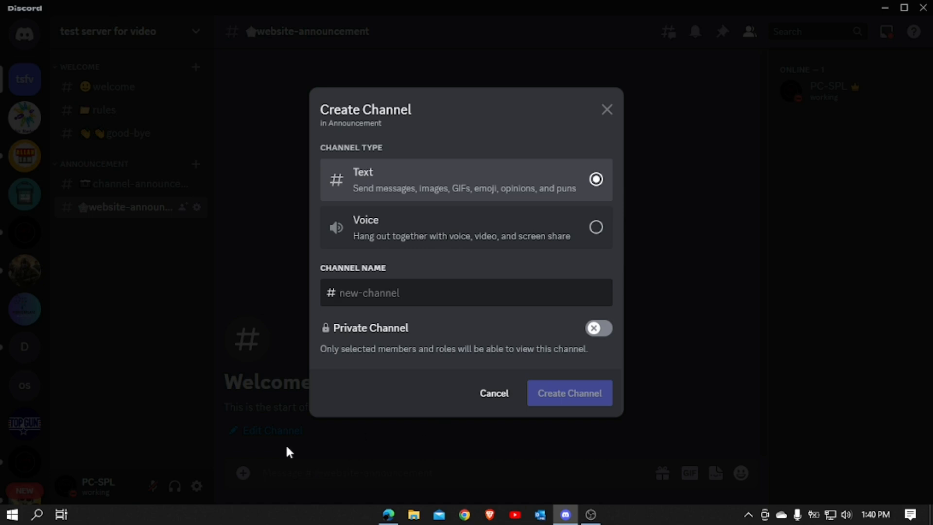
{"action": "type", "text": "ser"}
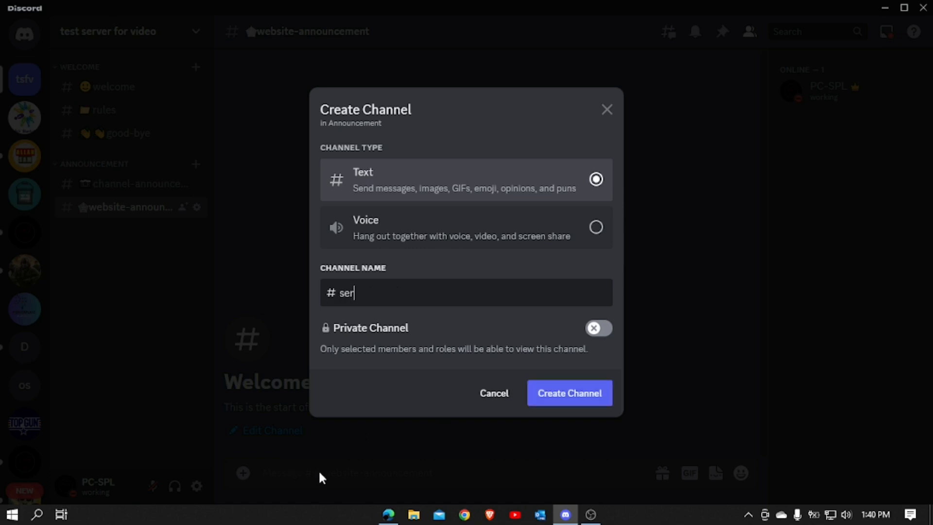
{"action": "type", "text": "ver-announcement"}
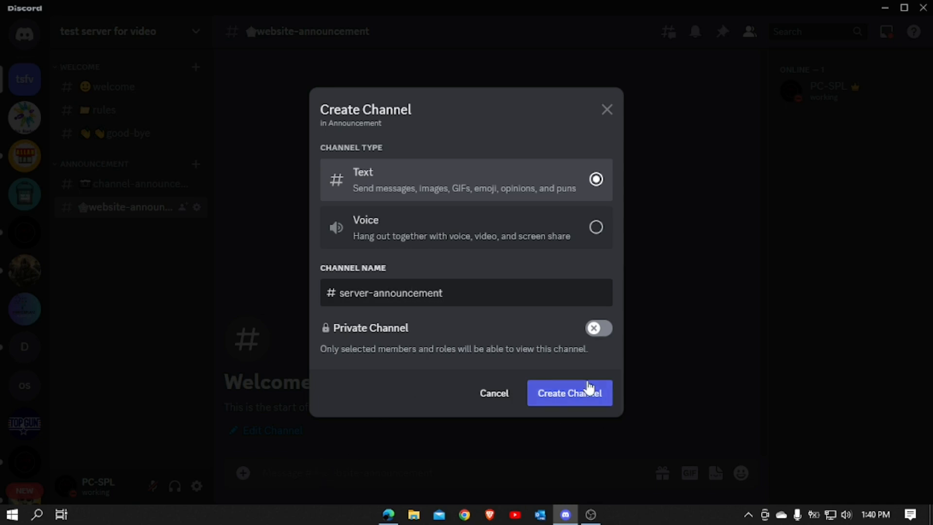
{"action": "left_click", "coordinate": [558, 395]}
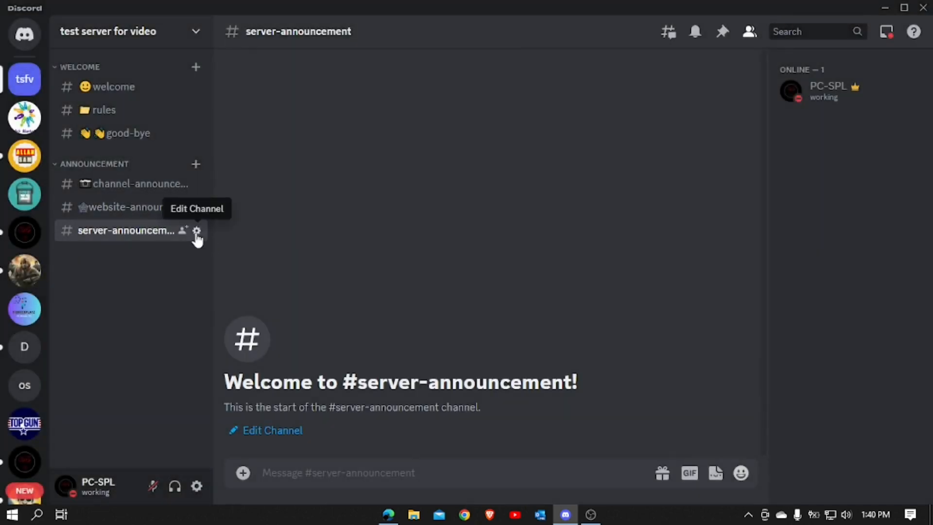
Put a bell emoji in front of the "server-announcement" channel name, save the change and leave the channel settings
{"action": "left_click", "coordinate": [197, 231]}
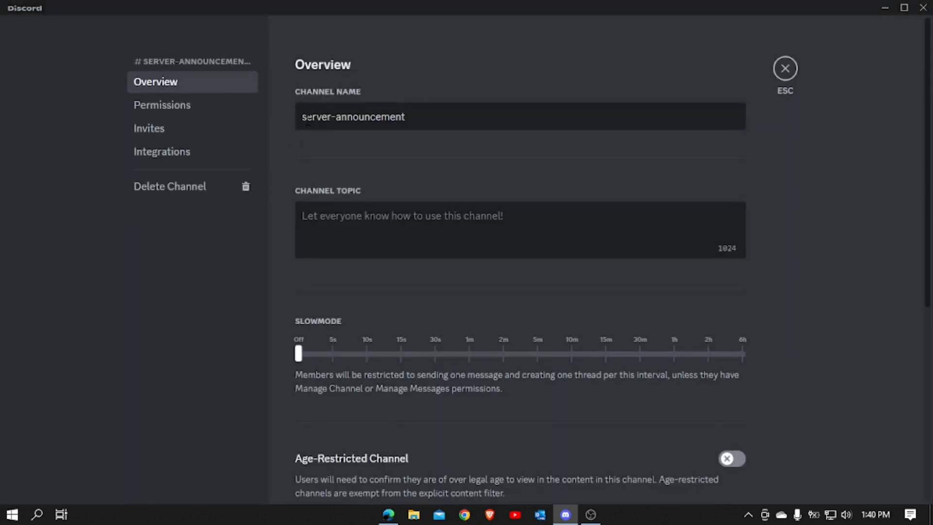
{"action": "key", "text": "super+period"}
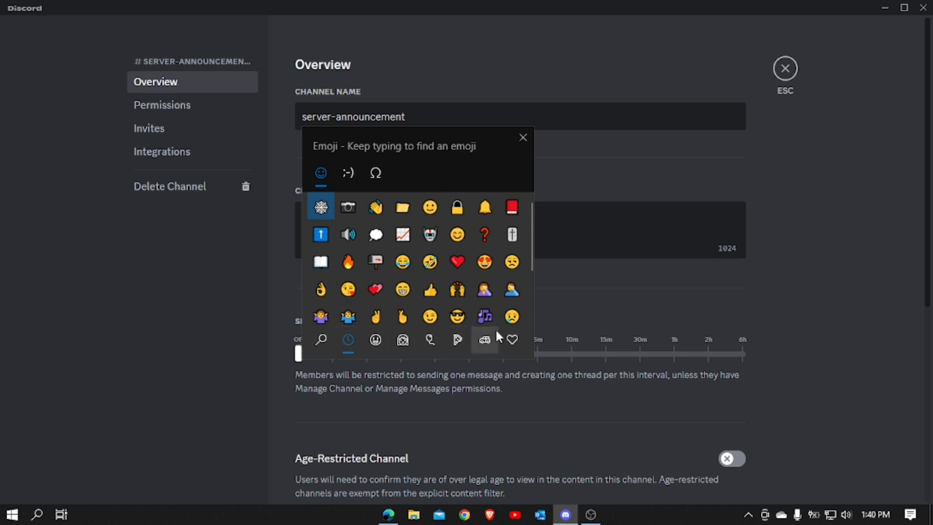
{"action": "left_click", "coordinate": [485, 208]}
{"action": "left_click", "coordinate": [522, 137]}
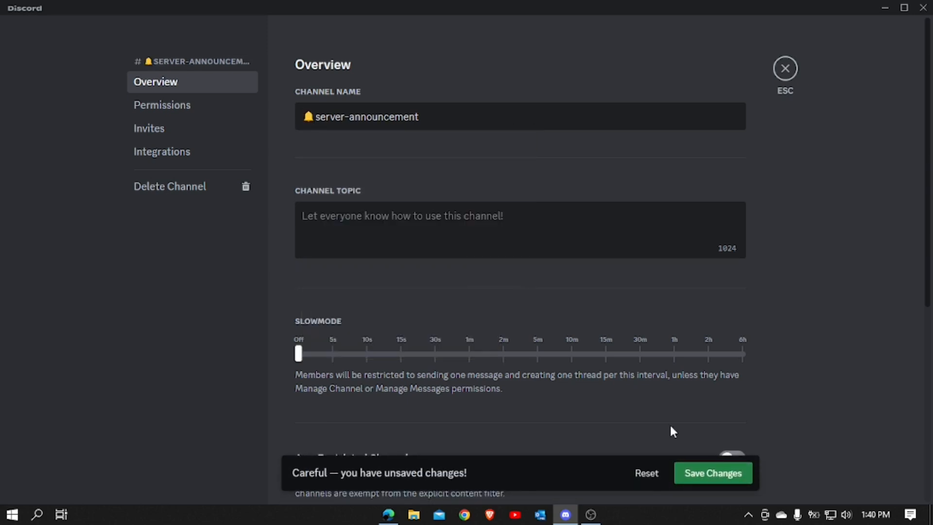
{"action": "left_click", "coordinate": [721, 475]}
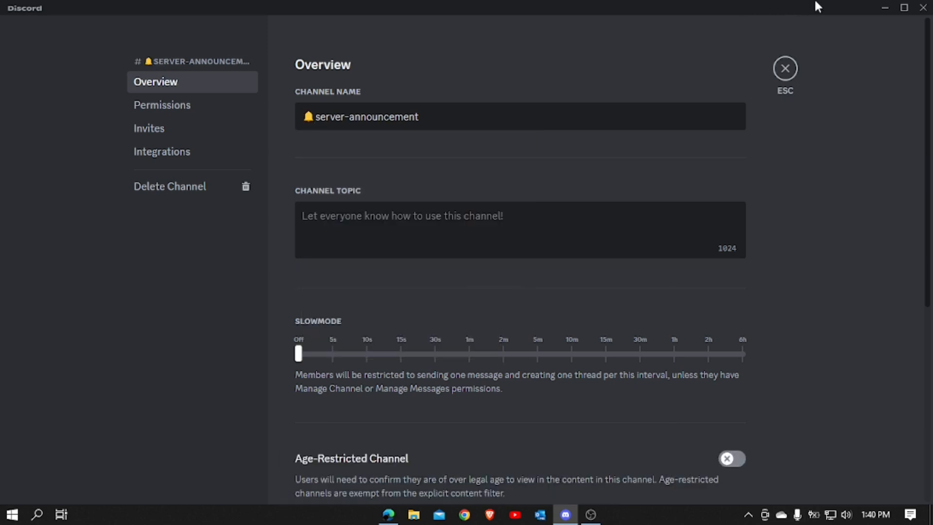
{"action": "left_click", "coordinate": [795, 76]}
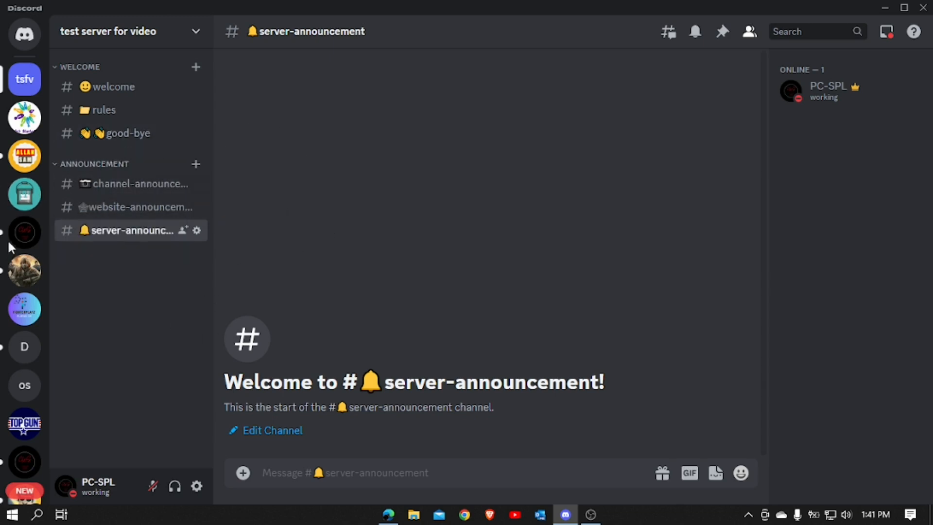
Examine the categories and channels of the CWS COMPUTER WORKING SYSTEM server as a reference, and return to the test server for video
{"action": "left_click", "coordinate": [26, 234]}
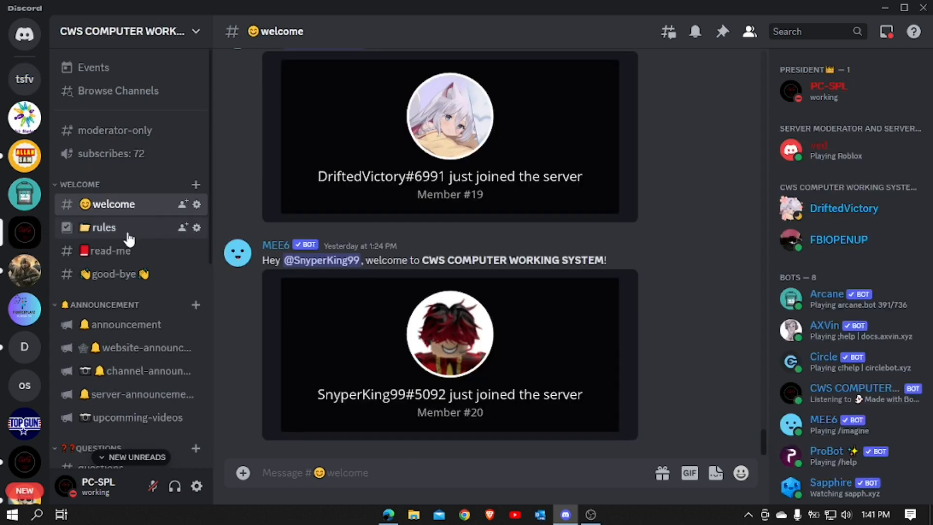
{"action": "scroll", "coordinate": [132, 237], "scroll_direction": "down", "scroll_amount": 3}
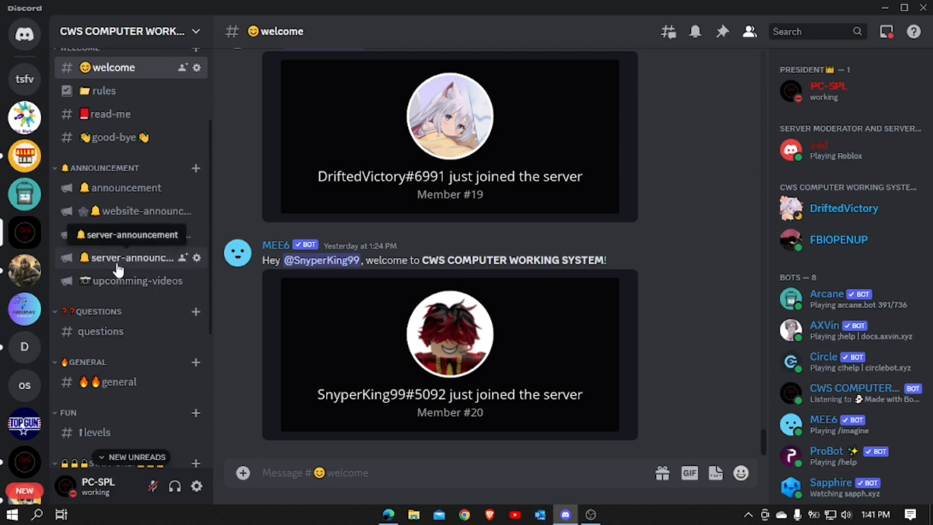
{"action": "scroll", "coordinate": [122, 282], "scroll_direction": "down", "scroll_amount": 2}
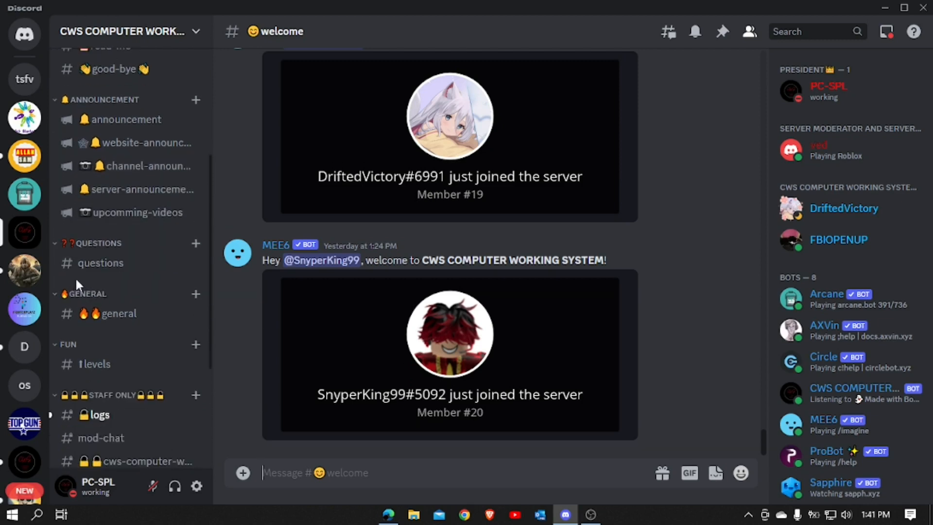
{"action": "scroll", "coordinate": [78, 276], "scroll_direction": "down", "scroll_amount": 4}
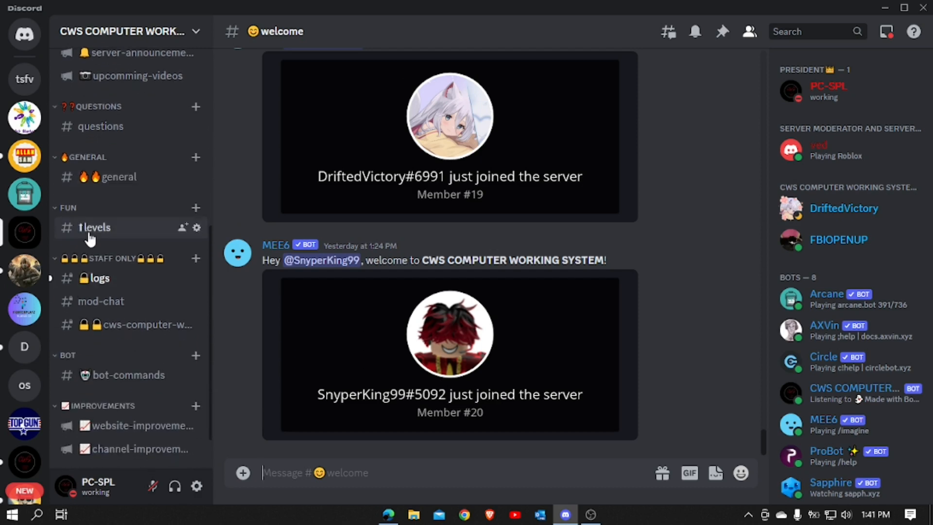
{"action": "scroll", "coordinate": [127, 270], "scroll_direction": "down", "scroll_amount": 1}
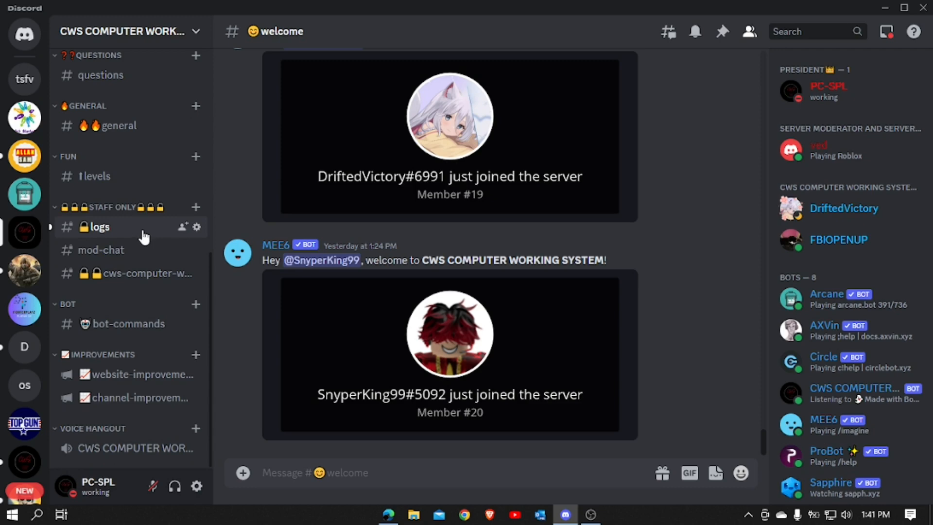
{"action": "scroll", "coordinate": [144, 236], "scroll_direction": "up", "scroll_amount": 8}
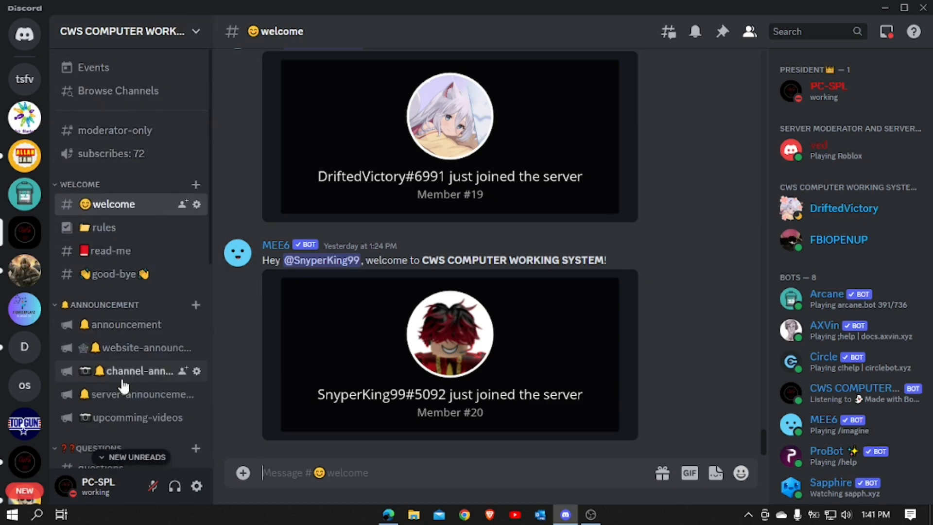
{"action": "scroll", "coordinate": [93, 404], "scroll_direction": "down", "scroll_amount": 8}
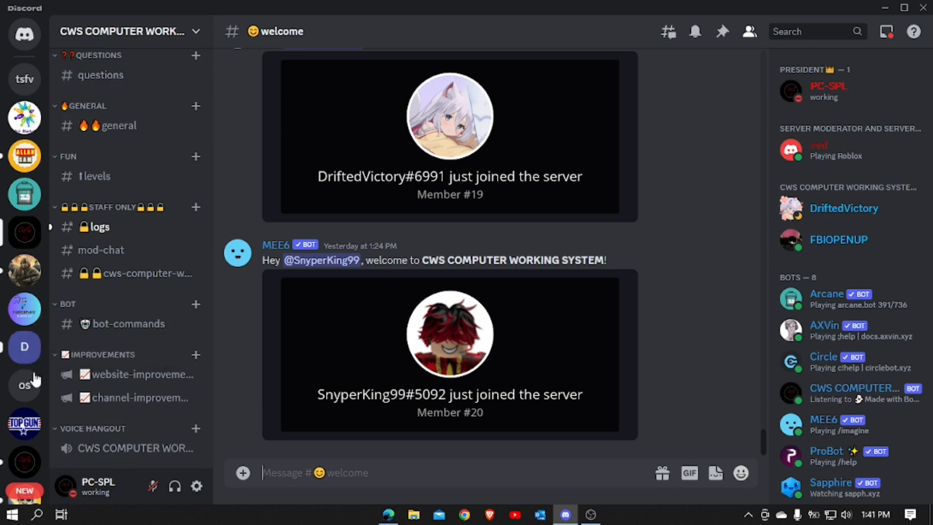
{"action": "scroll", "coordinate": [133, 300], "scroll_direction": "up", "scroll_amount": 8}
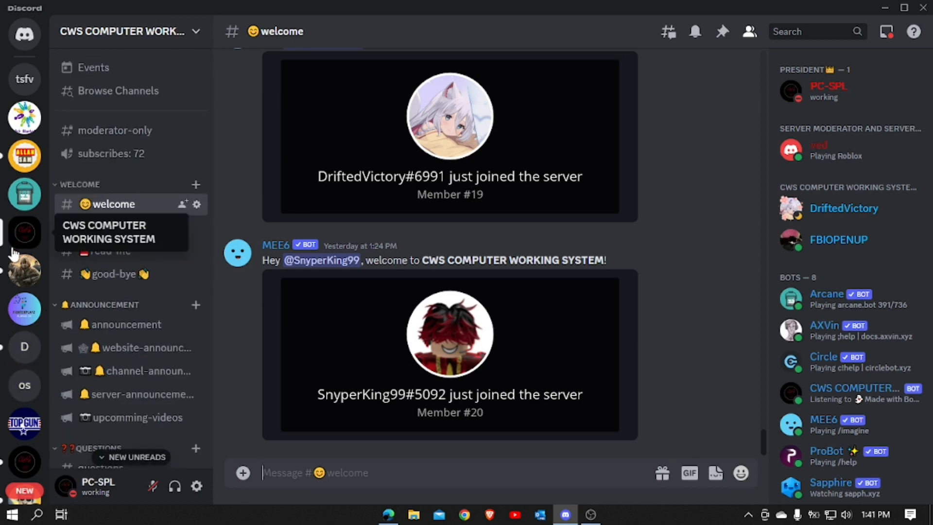
{"action": "scroll", "coordinate": [92, 278], "scroll_direction": "down", "scroll_amount": 3}
{"action": "scroll", "coordinate": [94, 279], "scroll_direction": "down", "scroll_amount": 1}
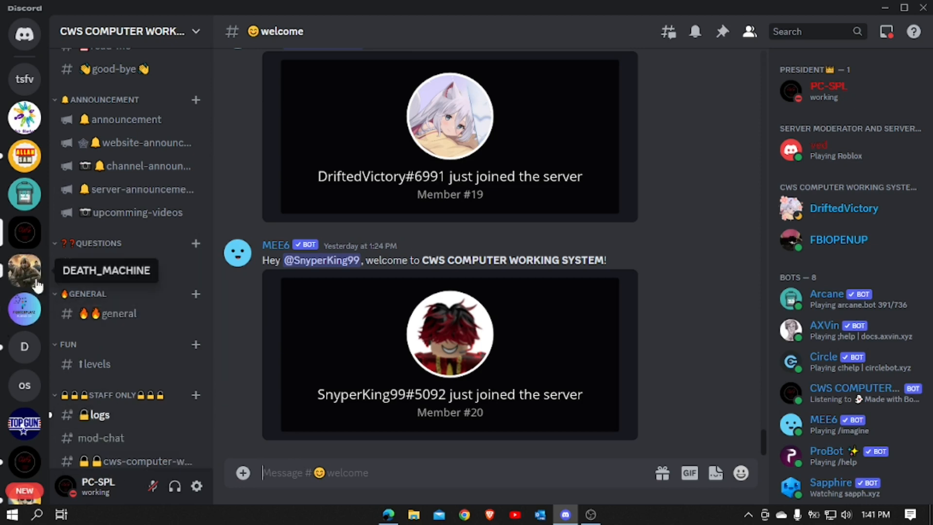
{"action": "left_click", "coordinate": [24, 78]}
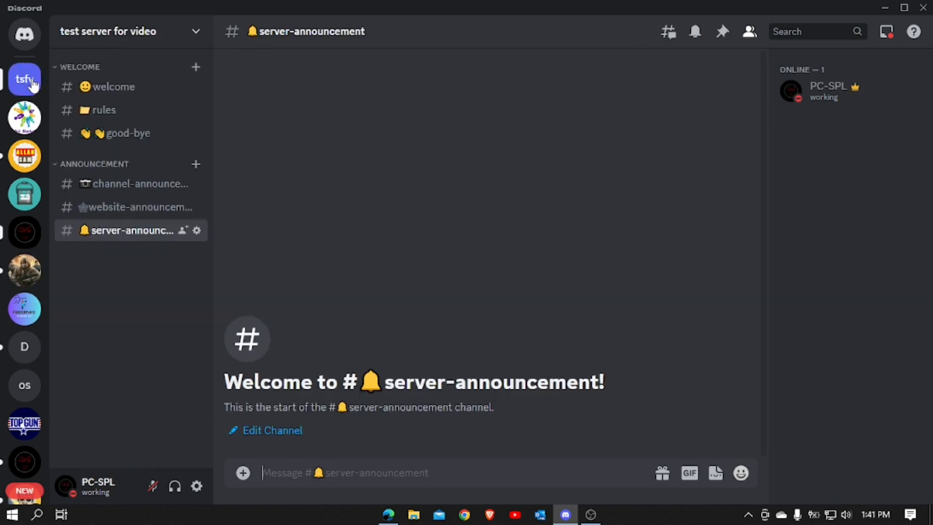
Create a non-private text channel named "logs" outside any category in the server
{"action": "left_click", "coordinate": [198, 32]}
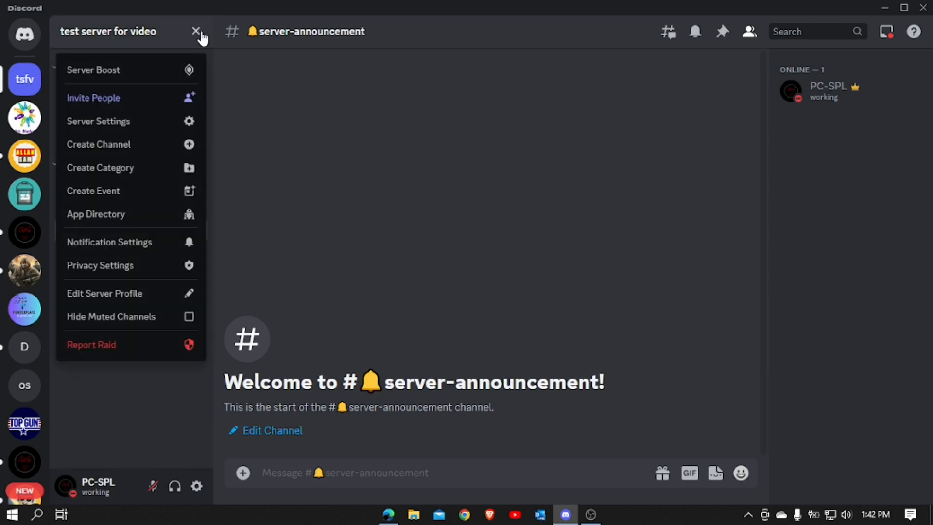
{"action": "left_click", "coordinate": [124, 148]}
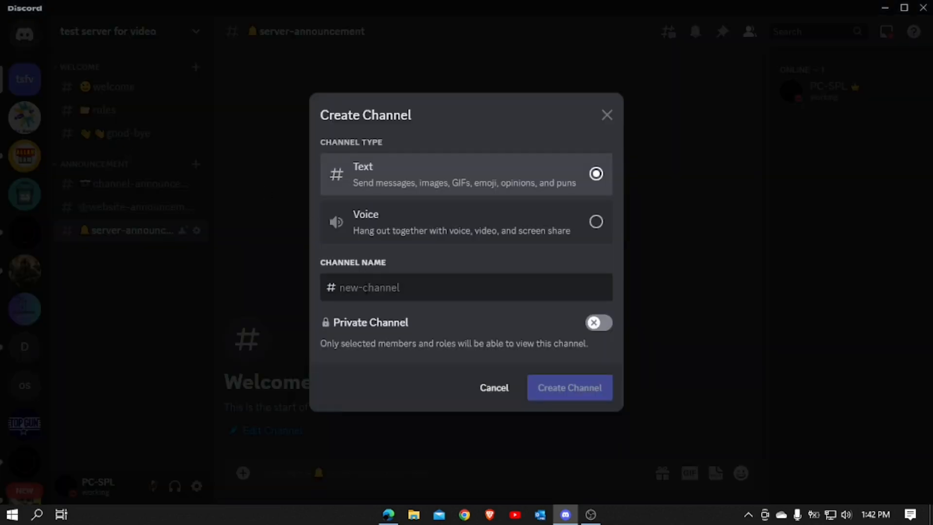
{"action": "type", "text": "logs"}
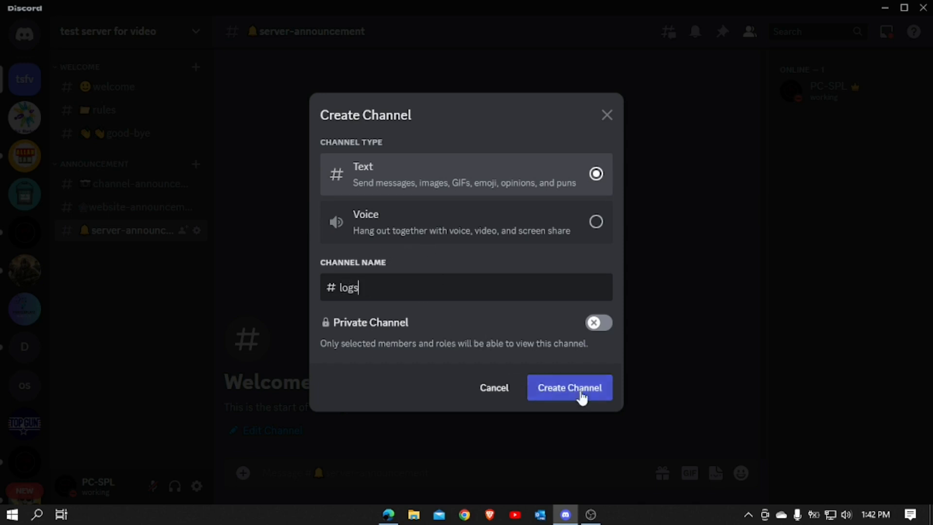
{"action": "left_click", "coordinate": [549, 395]}
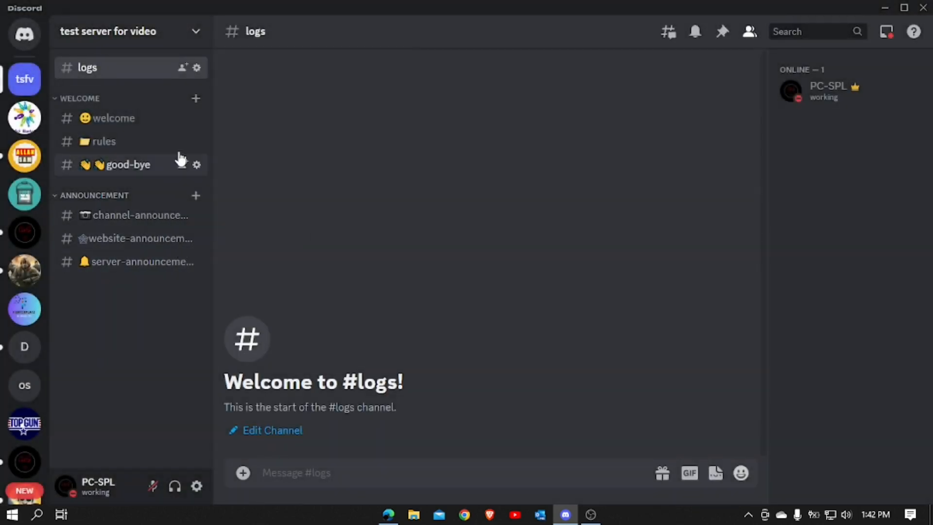
Delete the uncategorized "logs" channel
{"action": "left_click", "coordinate": [196, 69]}
{"action": "left_click", "coordinate": [246, 189]}
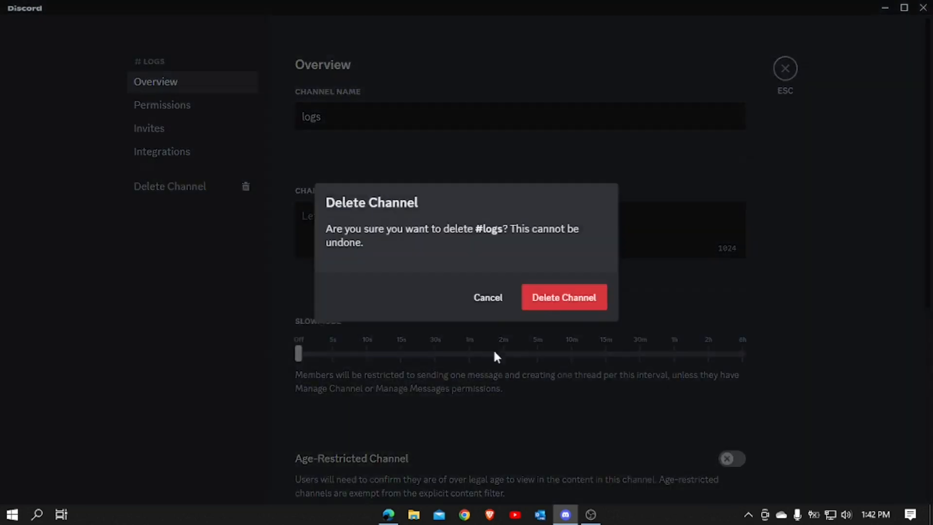
{"action": "left_click", "coordinate": [562, 291]}
Create a non-private category named "Server Logs" in the server
{"action": "left_click", "coordinate": [187, 32]}
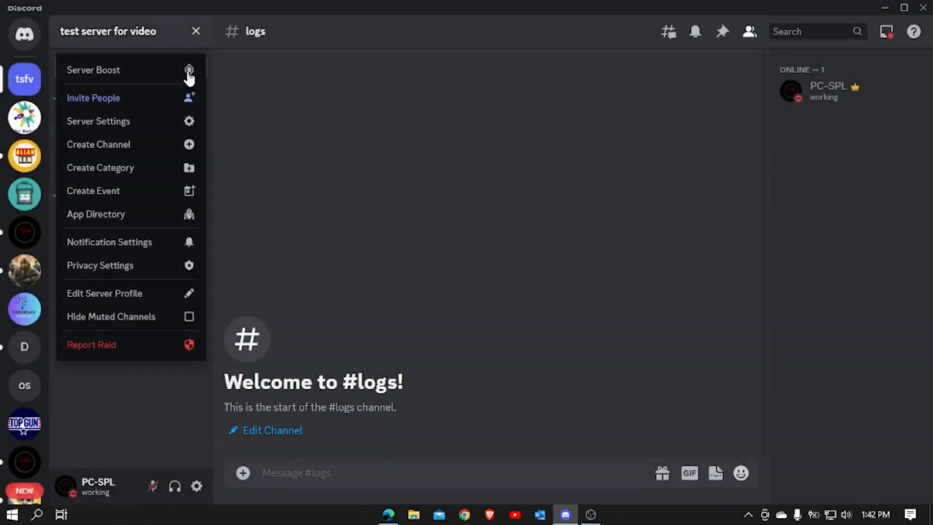
{"action": "left_click", "coordinate": [125, 170]}
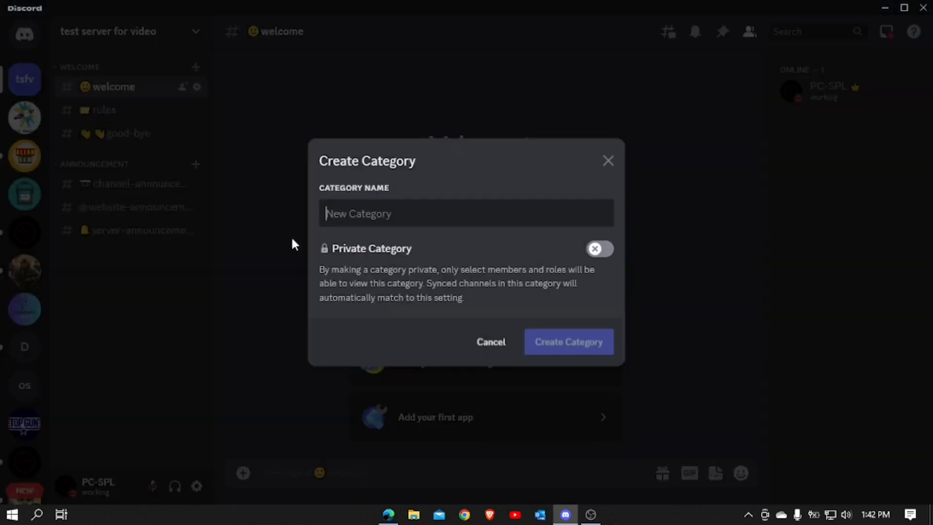
{"action": "type", "text": "Serve"}
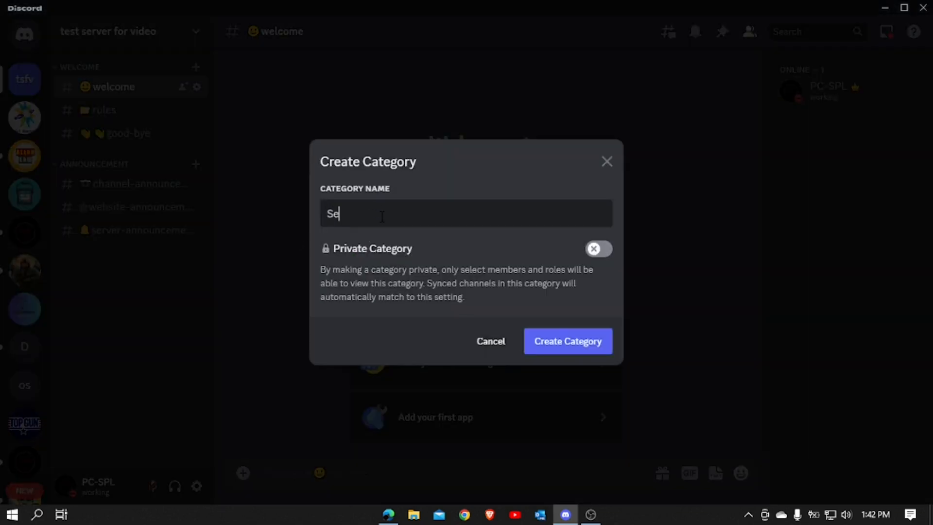
{"action": "type", "text": "e"}
{"action": "type", "text": " Li"}
{"action": "key", "text": "BackSpace"}
{"action": "type", "text": "ogs"}
{"action": "left_click", "coordinate": [563, 354]}
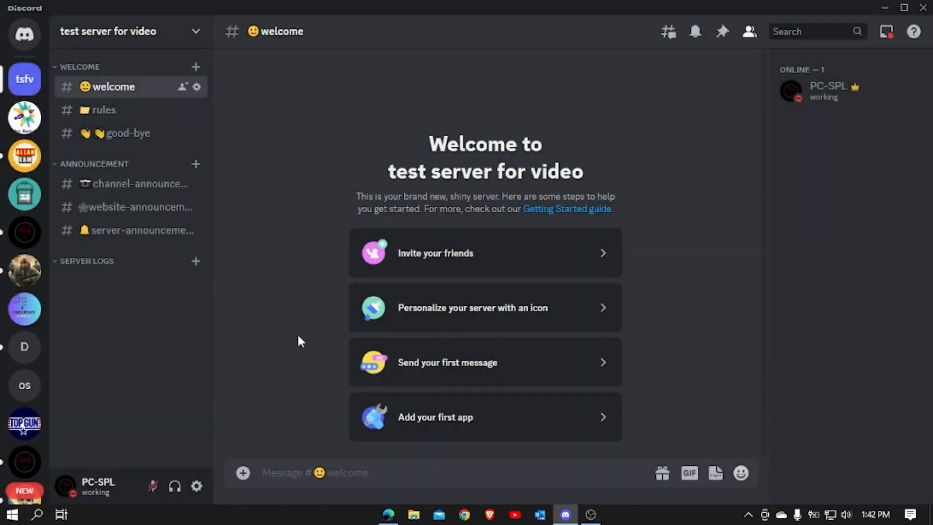
Create two non-private text channels named "logs" and "mod-chat" in the Server Logs category
{"action": "left_click", "coordinate": [197, 262]}
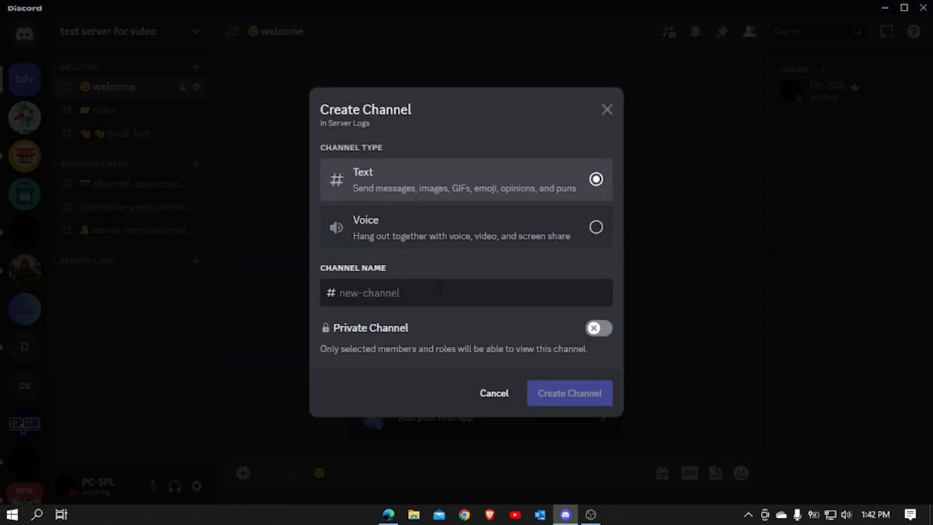
{"action": "type", "text": "logs"}
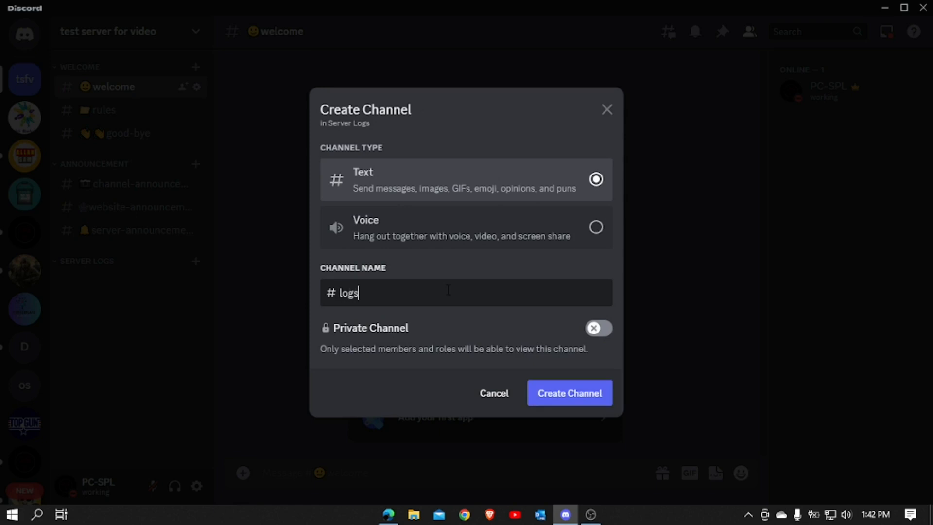
{"action": "left_click", "coordinate": [559, 396]}
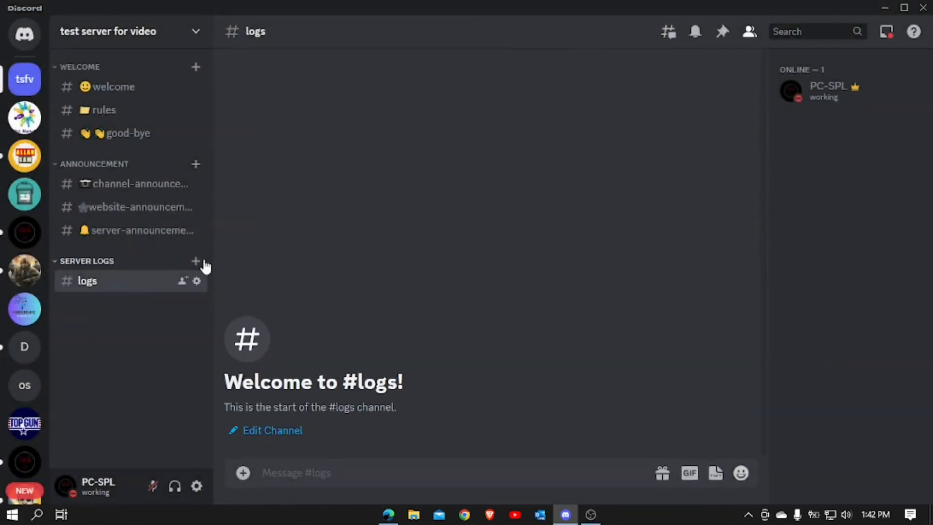
{"action": "left_click", "coordinate": [197, 262]}
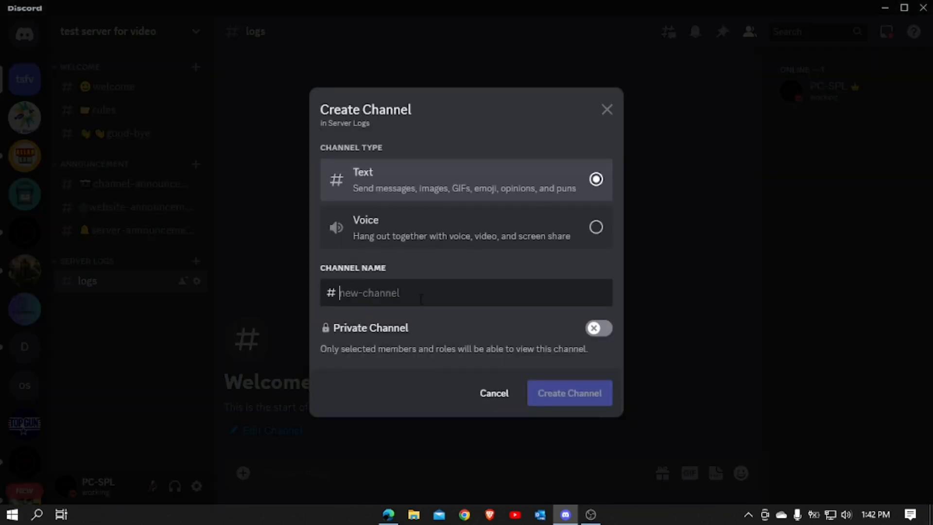
{"action": "type", "text": "mod-chat"}
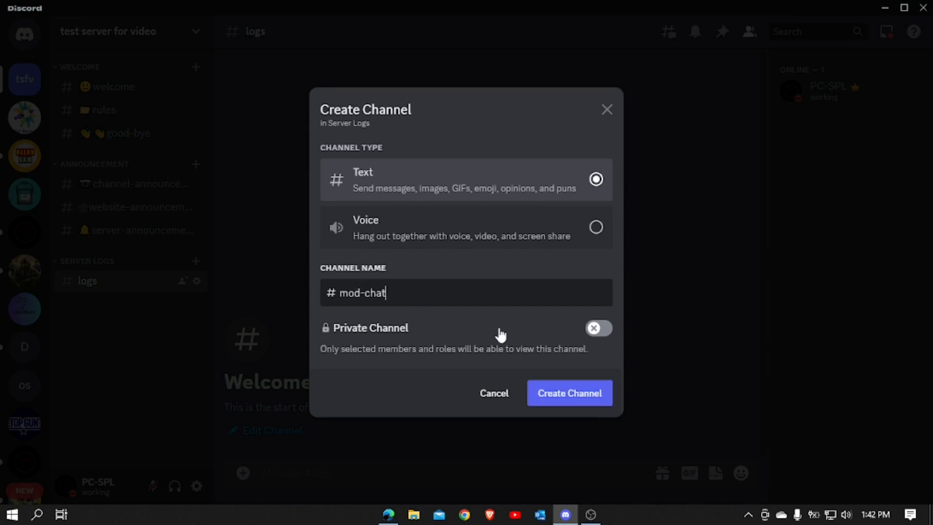
{"action": "left_click", "coordinate": [559, 395]}
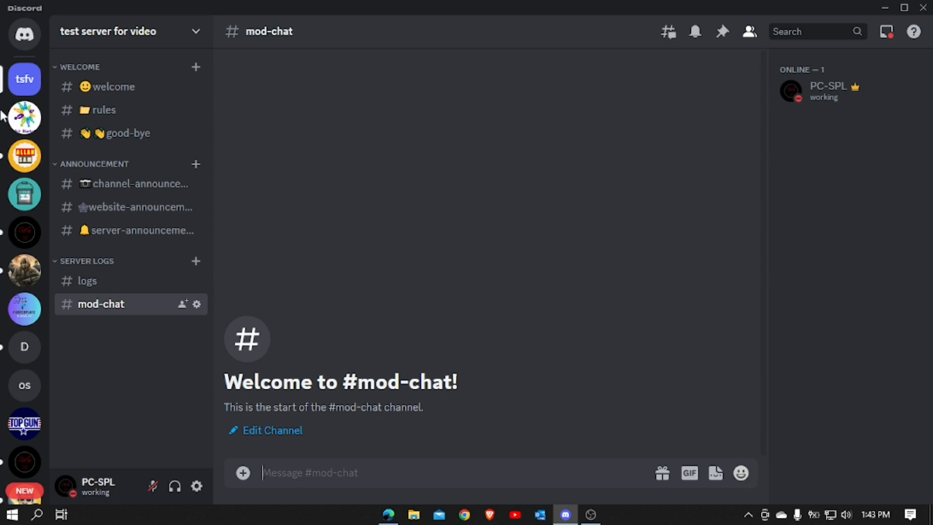
Create a non-private category named "General" in the server
{"action": "left_click", "coordinate": [199, 39]}
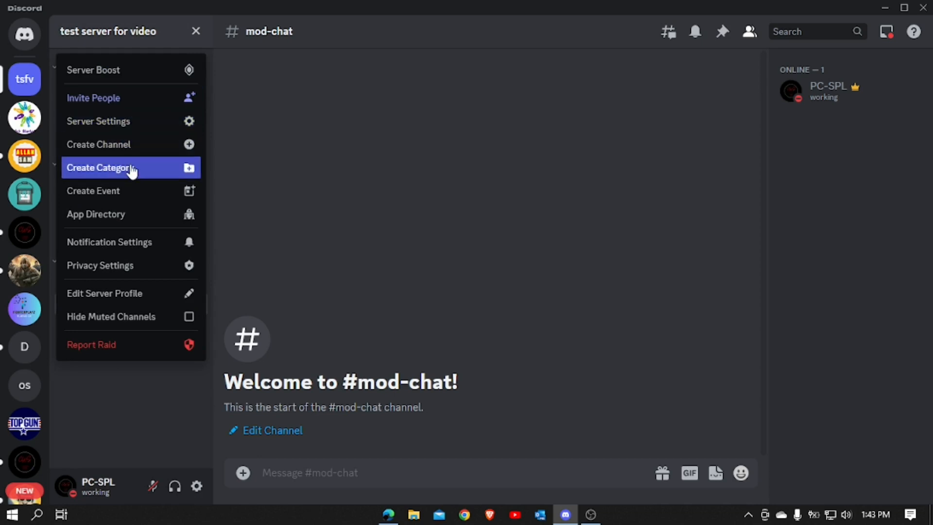
{"action": "left_click", "coordinate": [135, 169]}
{"action": "type", "text": "🔥🔥general"}
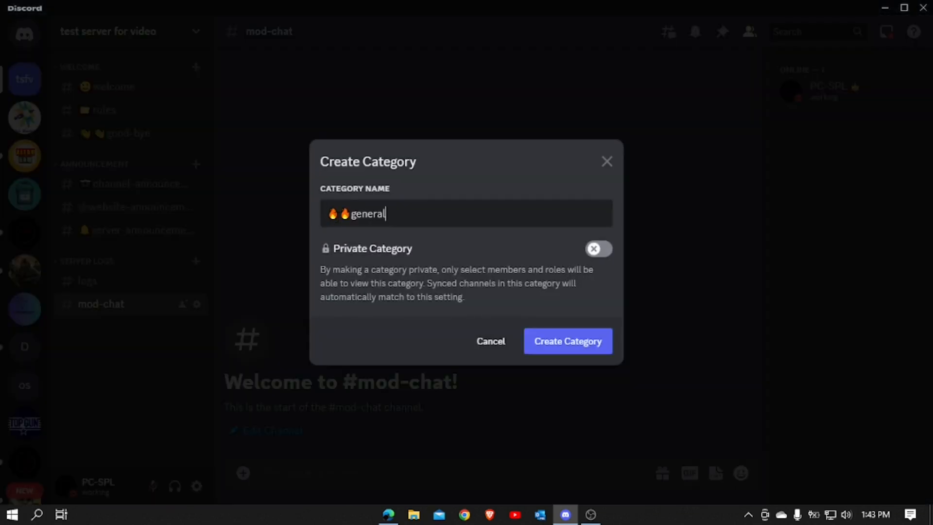
{"action": "left_click_drag", "start_coordinate": [351, 214], "coordinate": [313, 227]}
{"action": "key", "text": "BackSpace"}
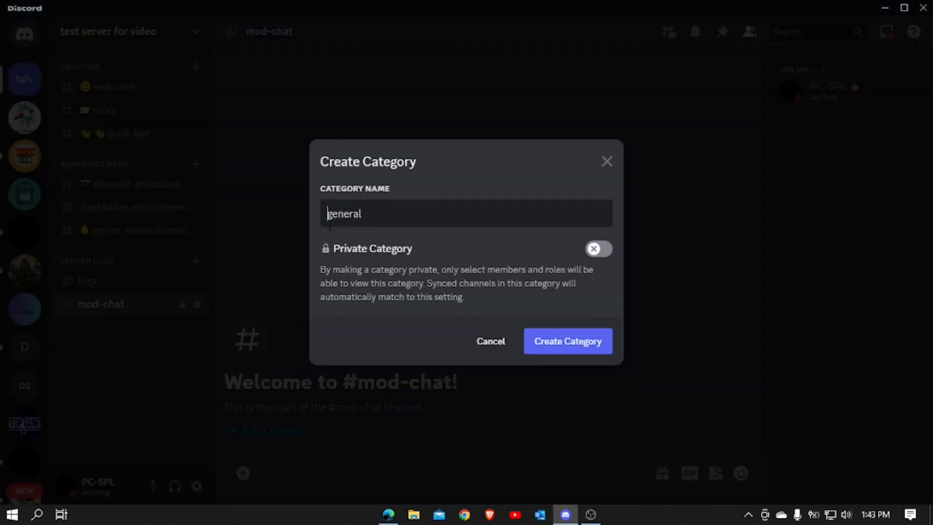
{"action": "left_click", "coordinate": [330, 214]}
{"action": "key", "text": "BackSpace"}
{"action": "type", "text": "G"}
{"action": "left_click", "coordinate": [598, 346]}
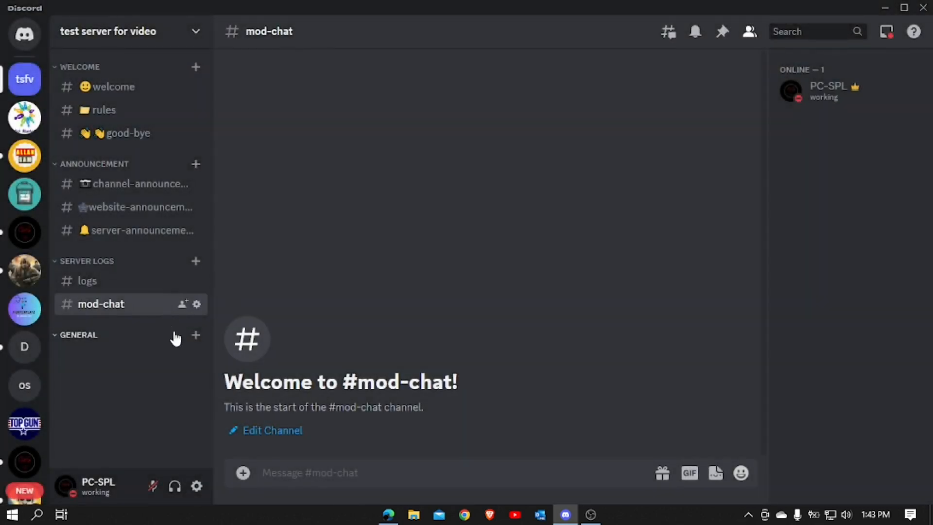
Create a non-private text channel named "🔥🔥general" in the General category
{"action": "left_click", "coordinate": [196, 335]}
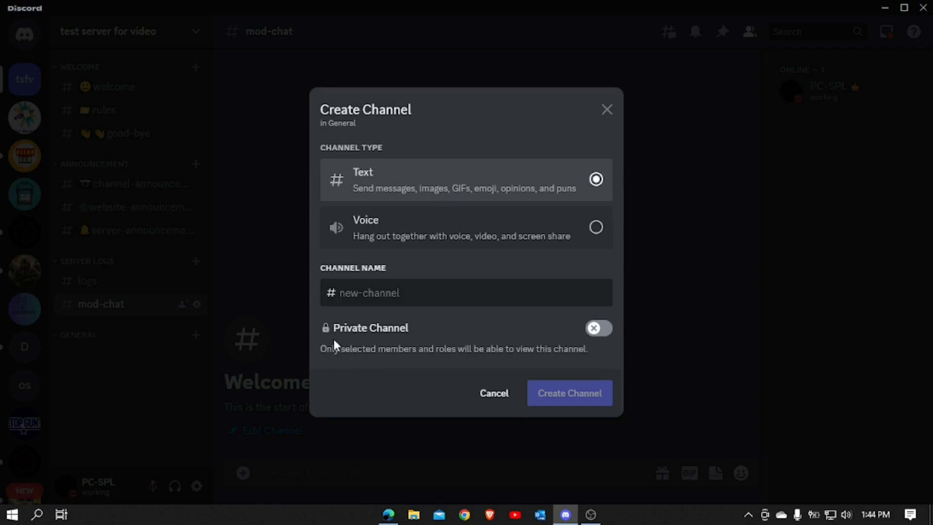
{"action": "type", "text": "🔥🔥general"}
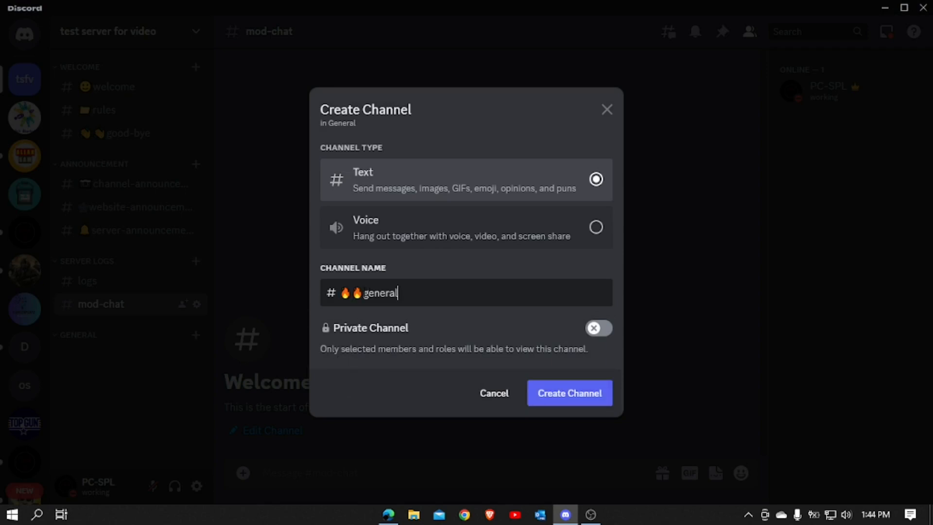
{"action": "left_click", "coordinate": [541, 395]}
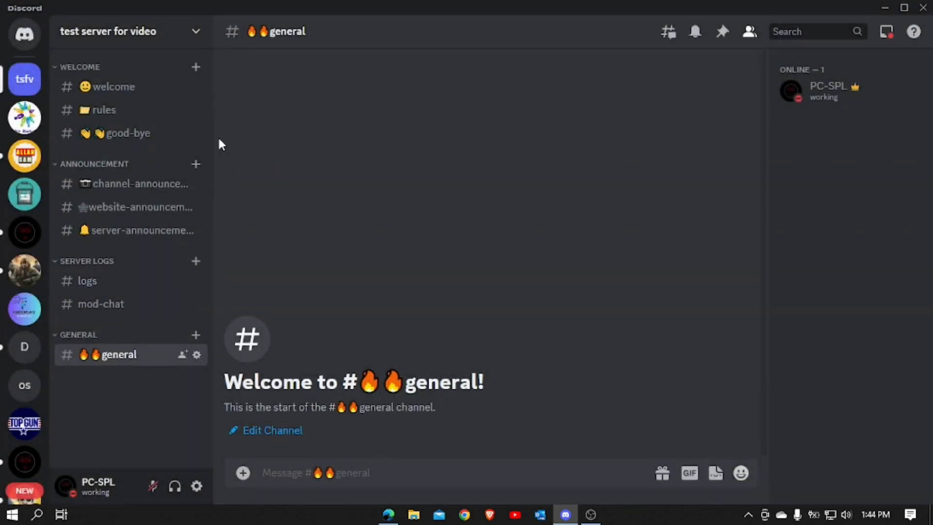
Create a non-private category named "Fun" in the server
{"action": "left_click", "coordinate": [196, 32]}
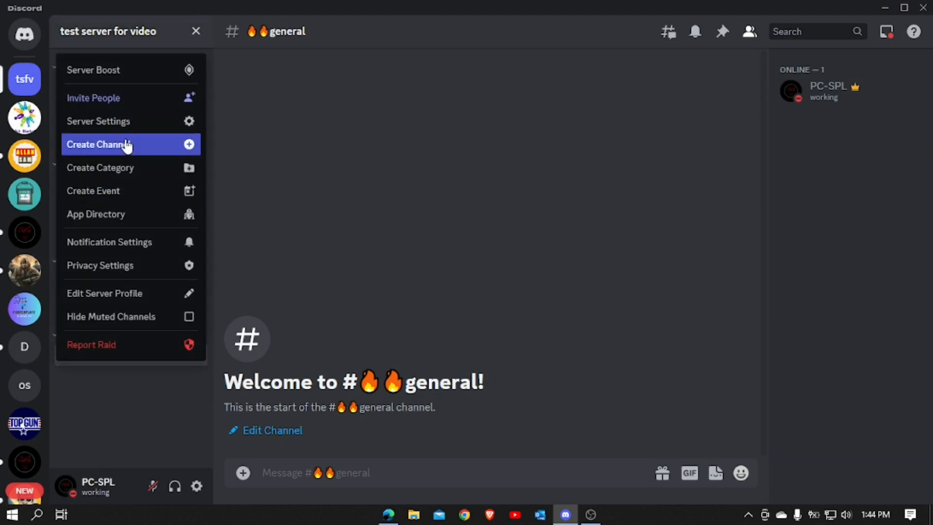
{"action": "left_click", "coordinate": [121, 167]}
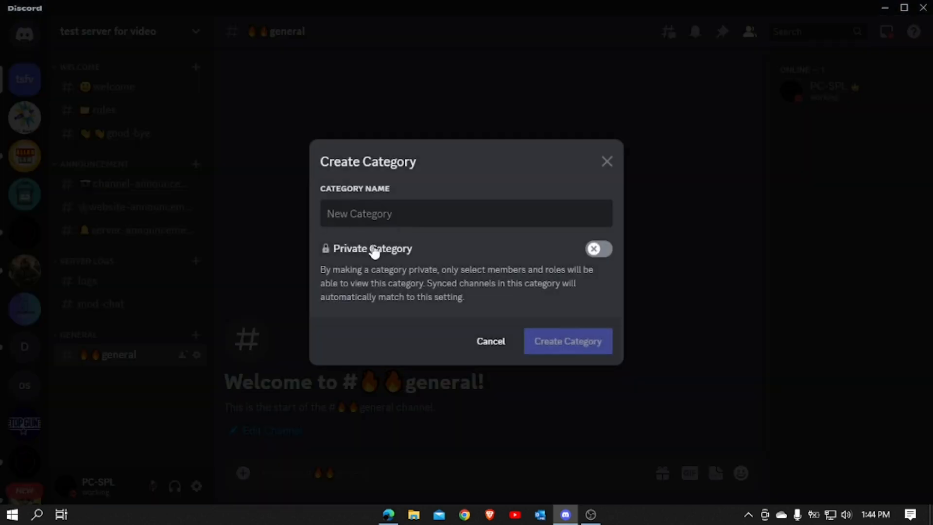
{"action": "type", "text": "Fu"}
{"action": "key", "text": "BackSpace"}
{"action": "key", "text": "BackSpace"}
{"action": "type", "text": "Fu"}
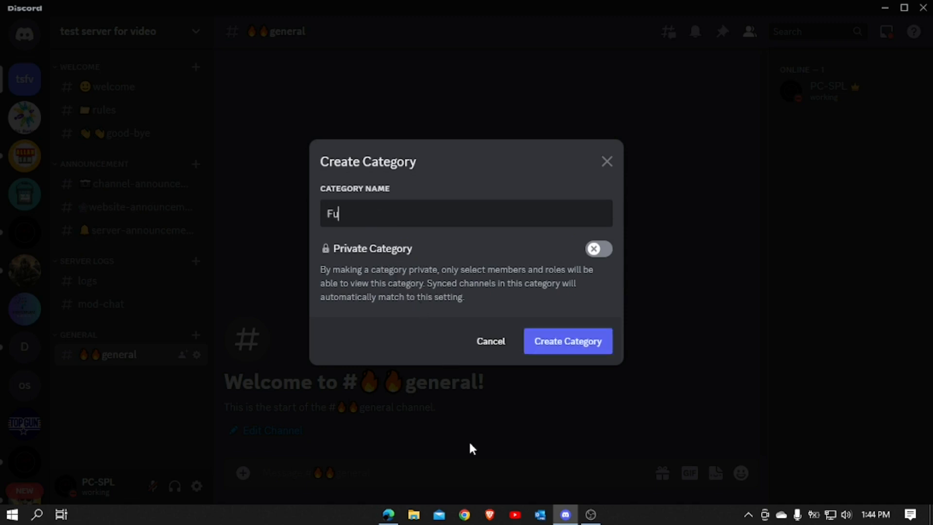
{"action": "type", "text": "n"}
{"action": "left_click", "coordinate": [538, 345]}
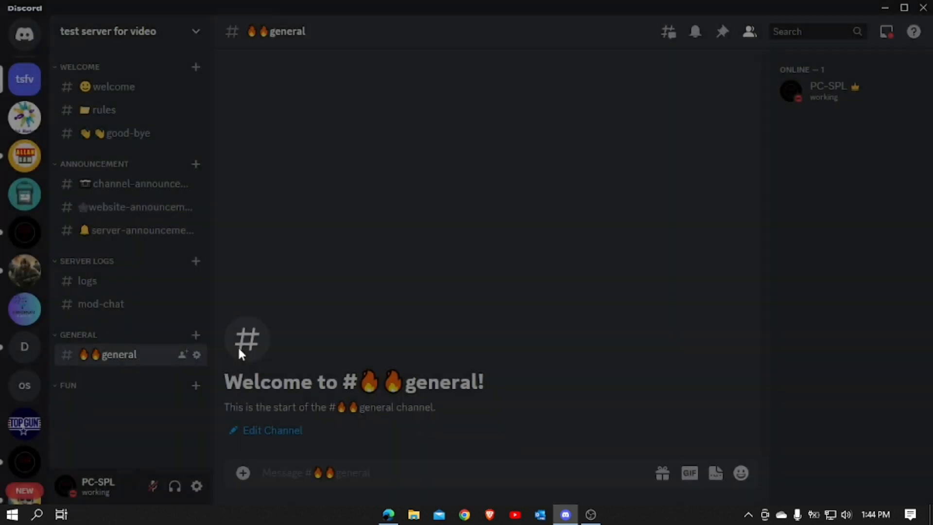
Create a non-private text channel in the Fun category named "levels" with an up-arrow emoji in front
{"action": "left_click", "coordinate": [196, 385]}
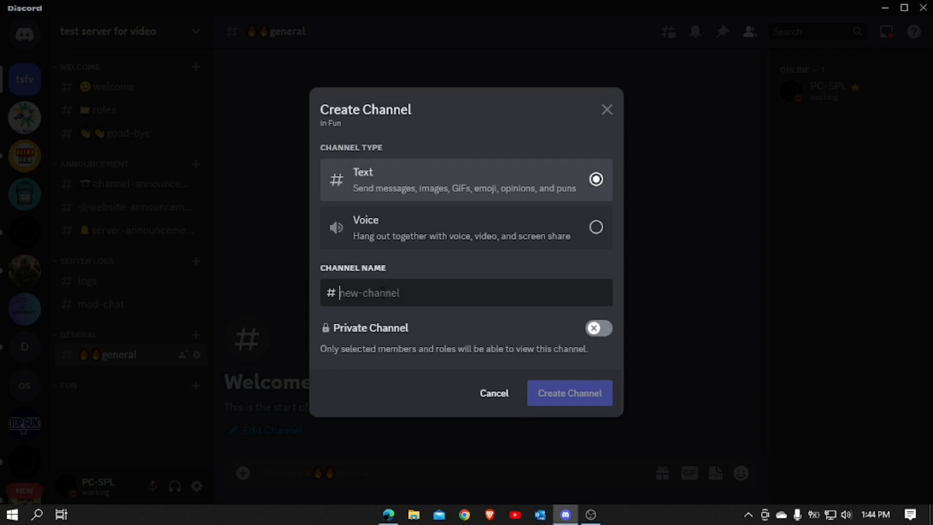
{"action": "left_click", "coordinate": [381, 290]}
{"action": "key", "text": "super+period"}
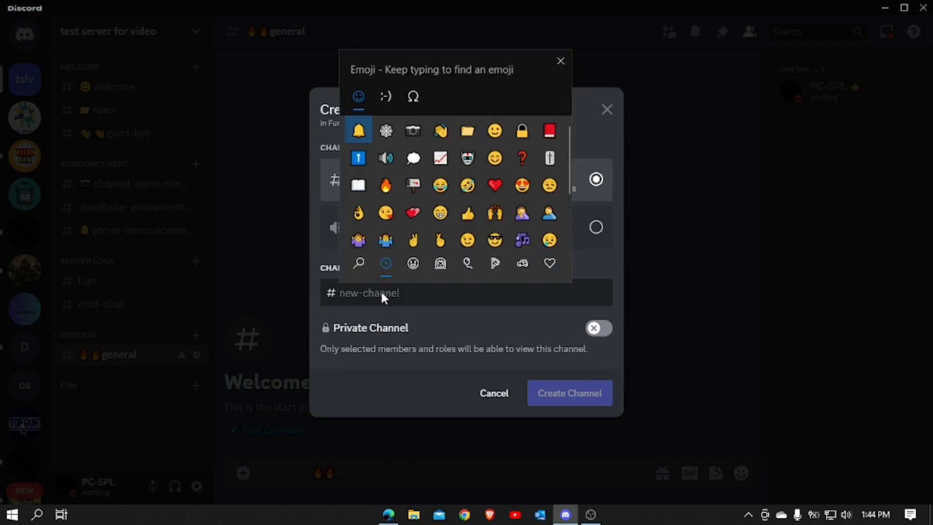
{"action": "type", "text": "ar"}
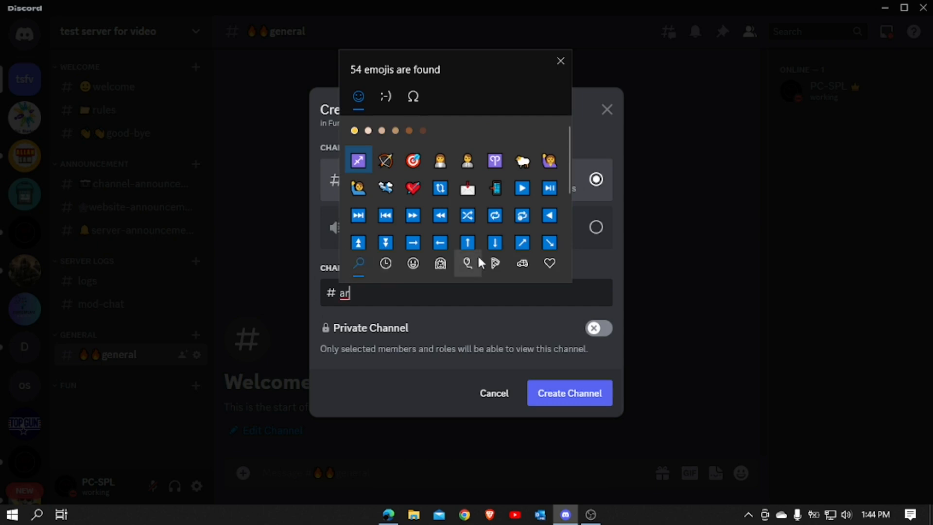
{"action": "left_click", "coordinate": [468, 243]}
{"action": "left_click", "coordinate": [388, 294]}
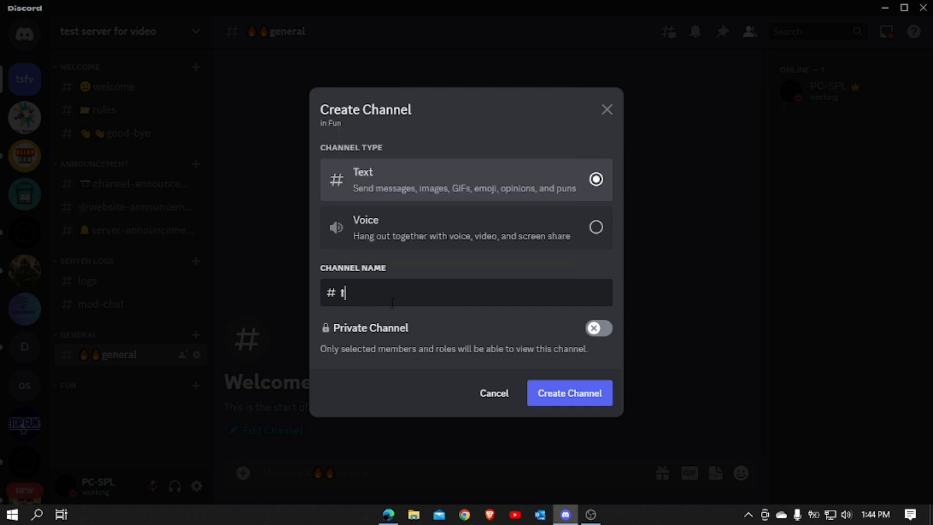
{"action": "type", "text": "levels"}
{"action": "left_click", "coordinate": [590, 399]}
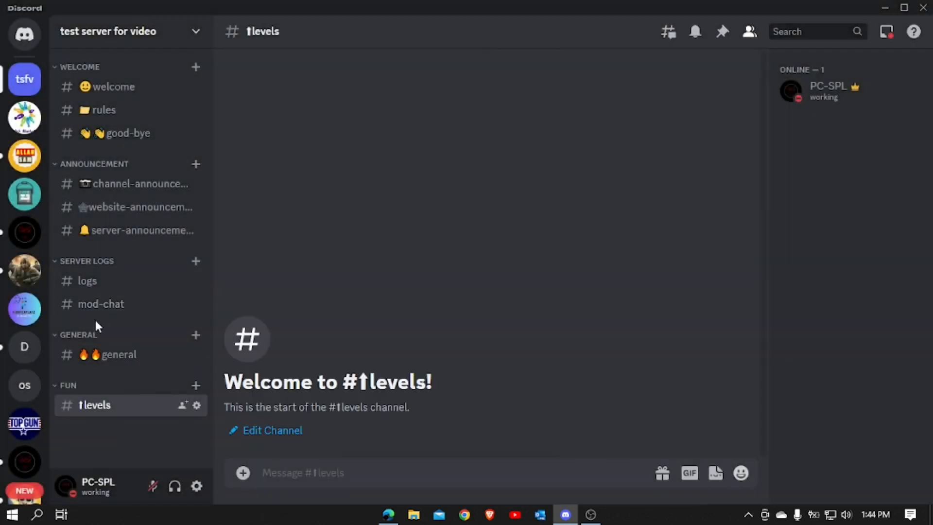
Create a non-private category named "Improvements" in the server
{"action": "left_click", "coordinate": [196, 32]}
{"action": "left_click", "coordinate": [291, 309]}
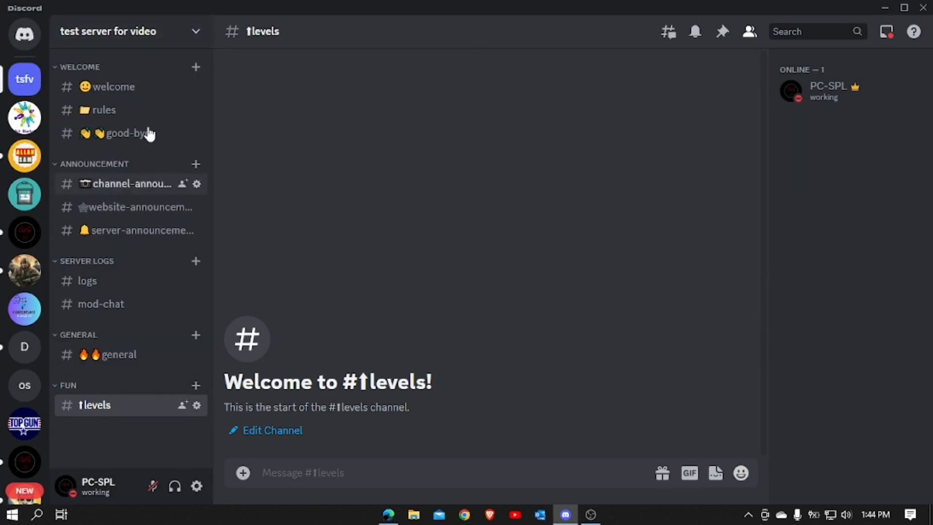
{"action": "left_click", "coordinate": [184, 33]}
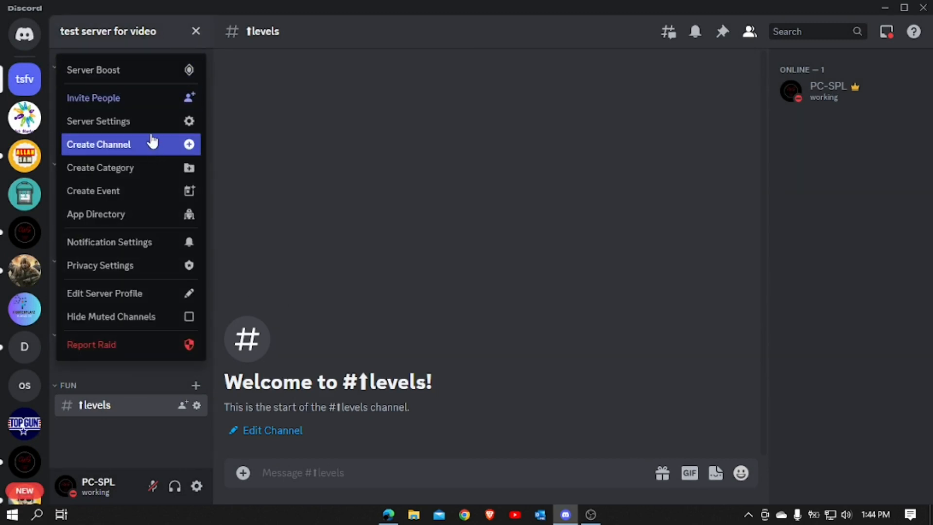
{"action": "left_click", "coordinate": [143, 170]}
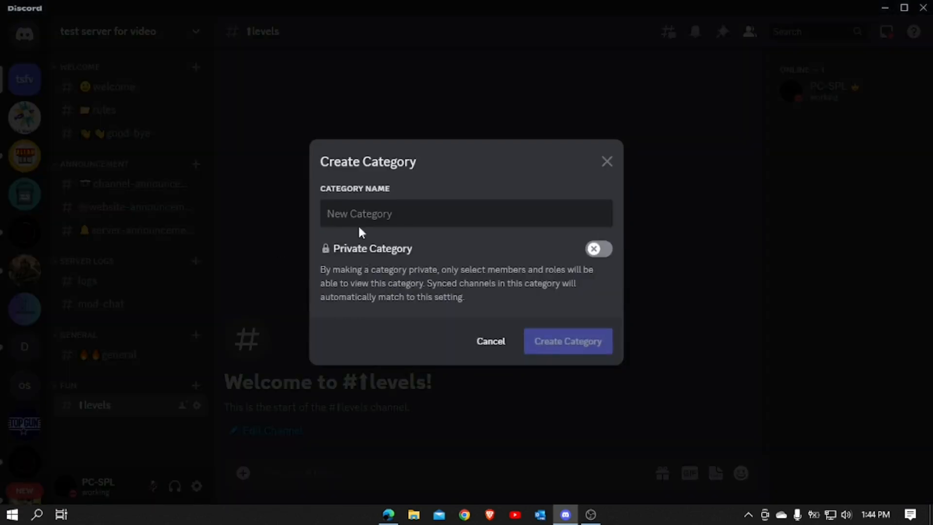
{"action": "type", "text": "Im"}
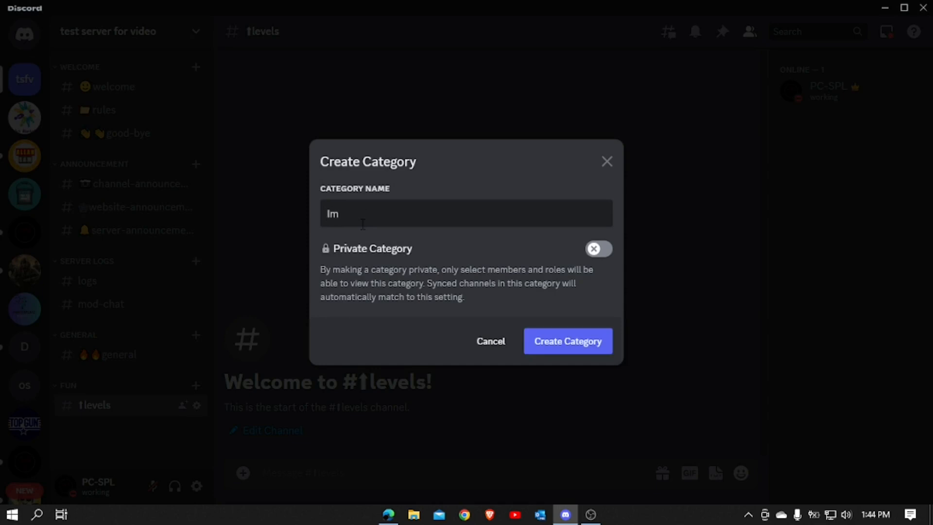
{"action": "type", "text": "provements"}
{"action": "left_click", "coordinate": [559, 347]}
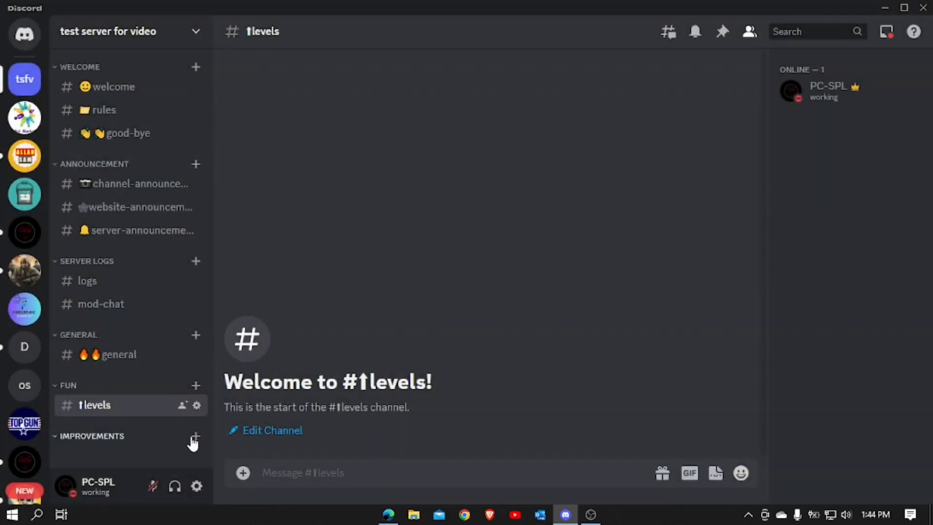
Create a non-private text channel named "📈website-improvements" in the Improvements category
{"action": "left_click", "coordinate": [196, 436]}
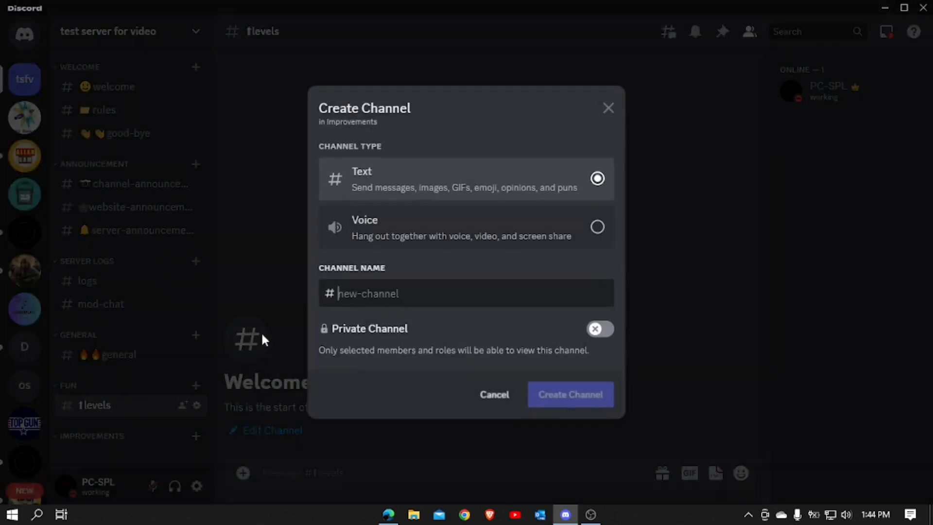
{"action": "key", "text": "super+period"}
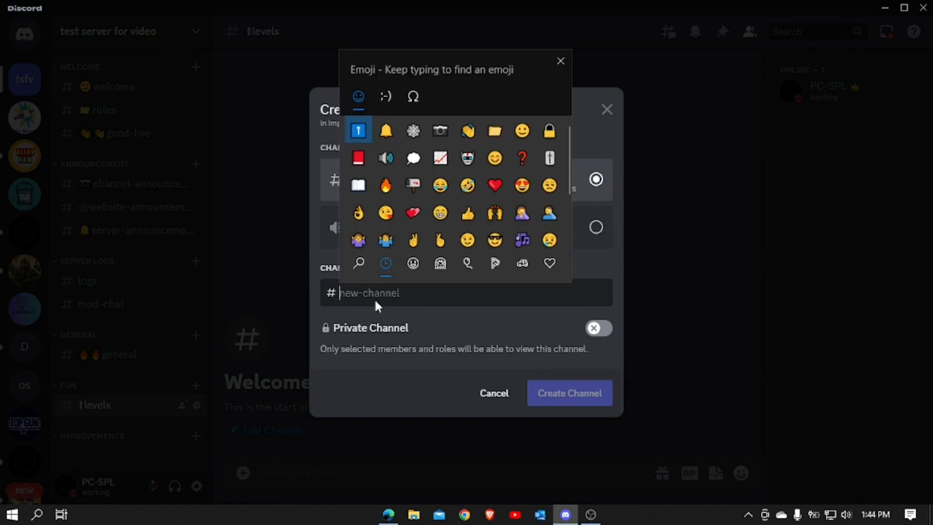
{"action": "left_click", "coordinate": [441, 158]}
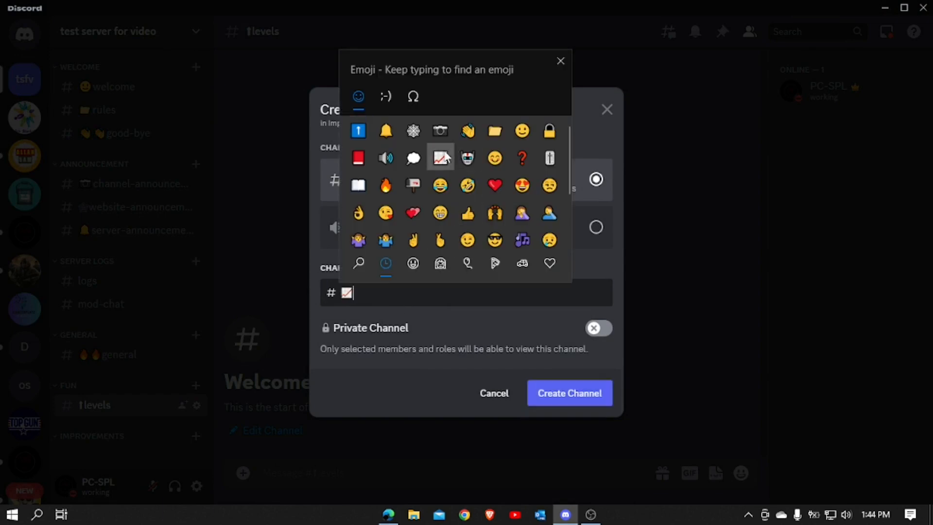
{"action": "double_click", "coordinate": [452, 303]}
{"action": "key", "text": "ctrl+c"}
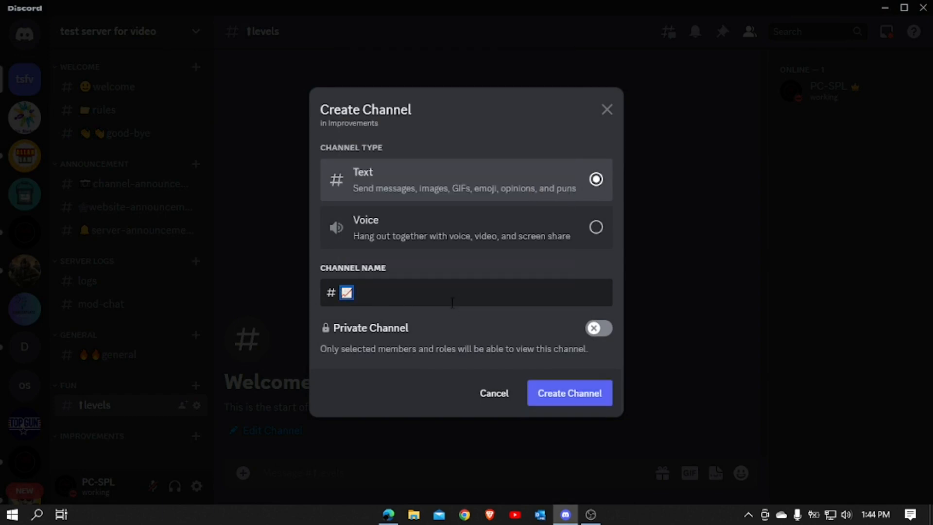
{"action": "key", "text": "BackSpace"}
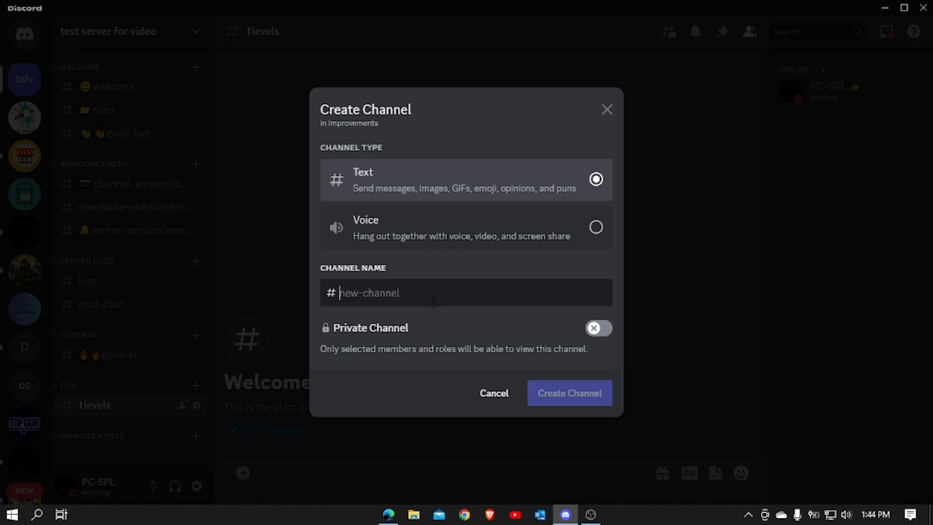
{"action": "key", "text": "ctrl+v"}
{"action": "type", "text": "w"}
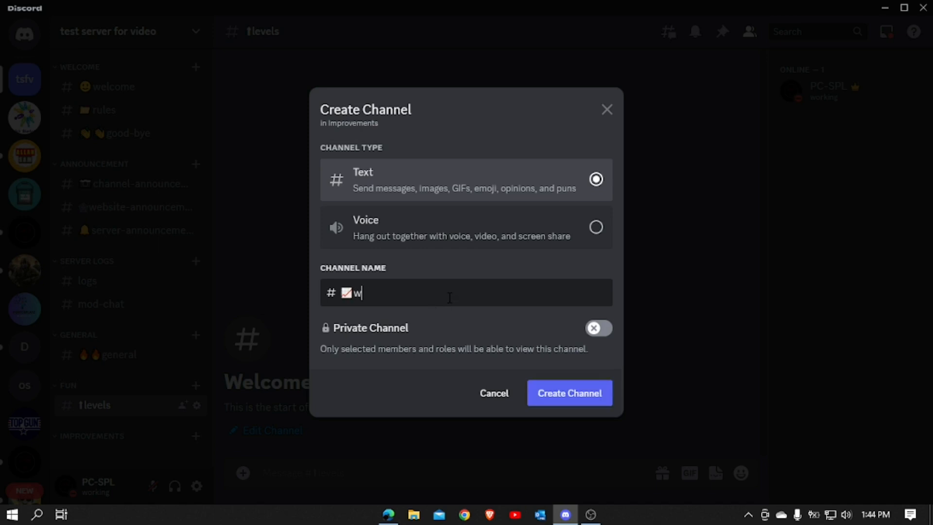
{"action": "type", "text": "ebsite-improve"}
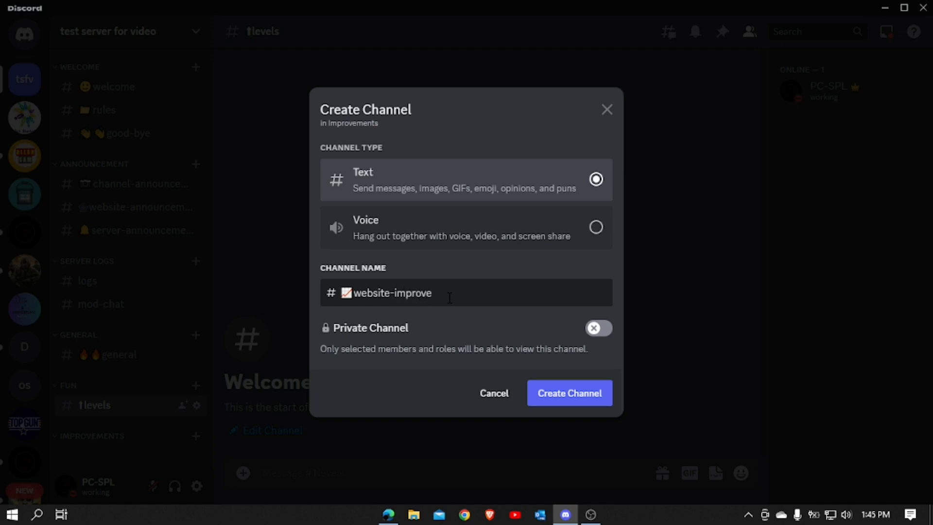
{"action": "type", "text": "ments"}
{"action": "left_click", "coordinate": [563, 407]}
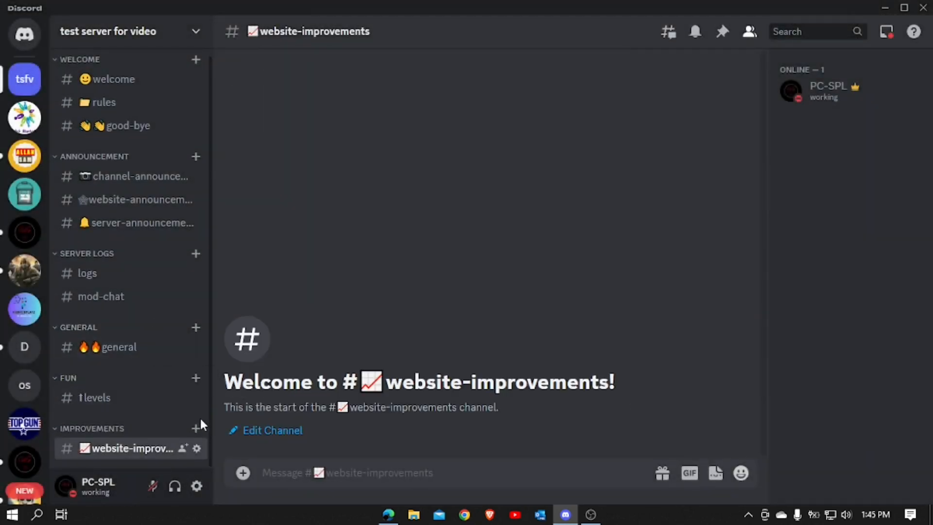
Create a non-private text channel named "📈channel-improvements" in the Improvements category and leave the category expanded
{"action": "left_click", "coordinate": [192, 420]}
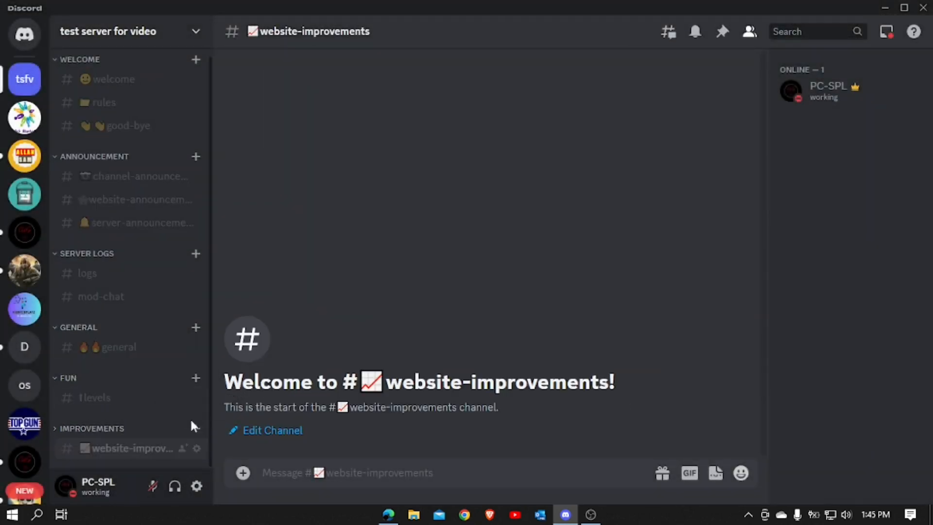
{"action": "left_click", "coordinate": [195, 428]}
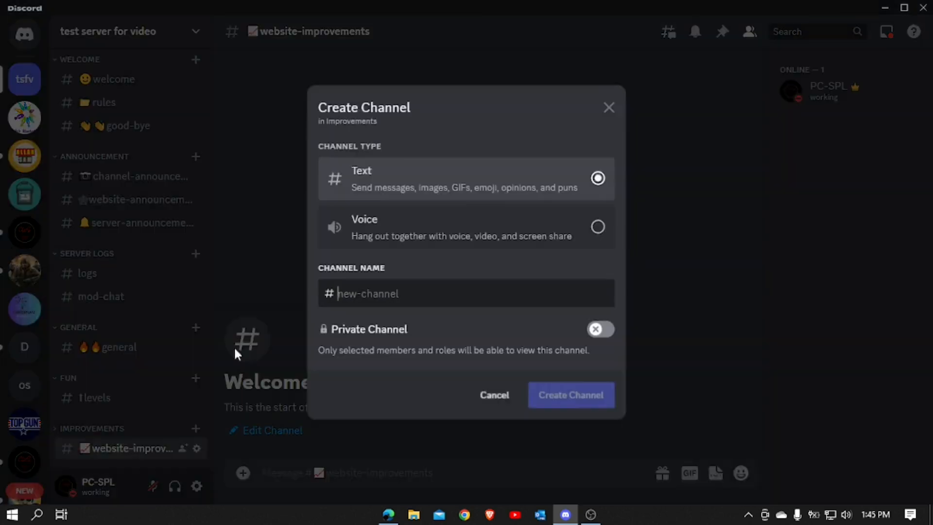
{"action": "key", "text": "ctrl+v"}
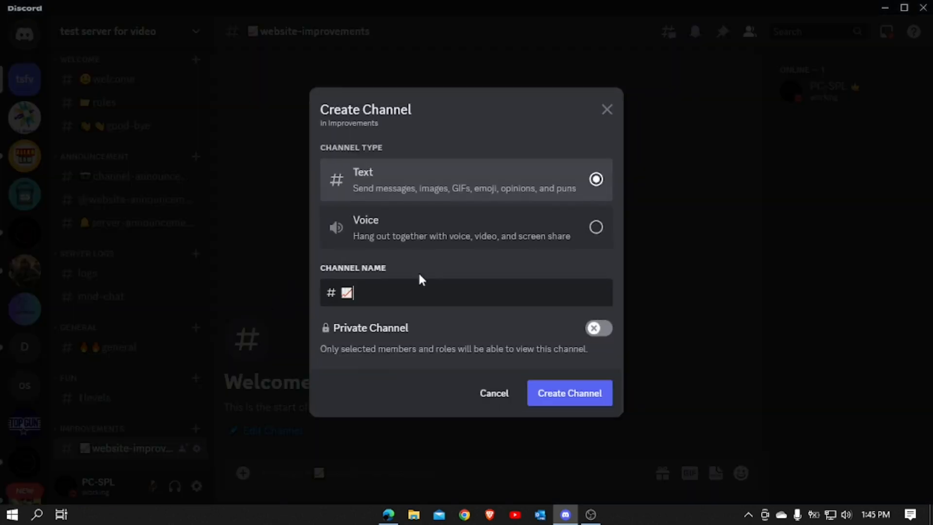
{"action": "type", "text": "channel-improve"}
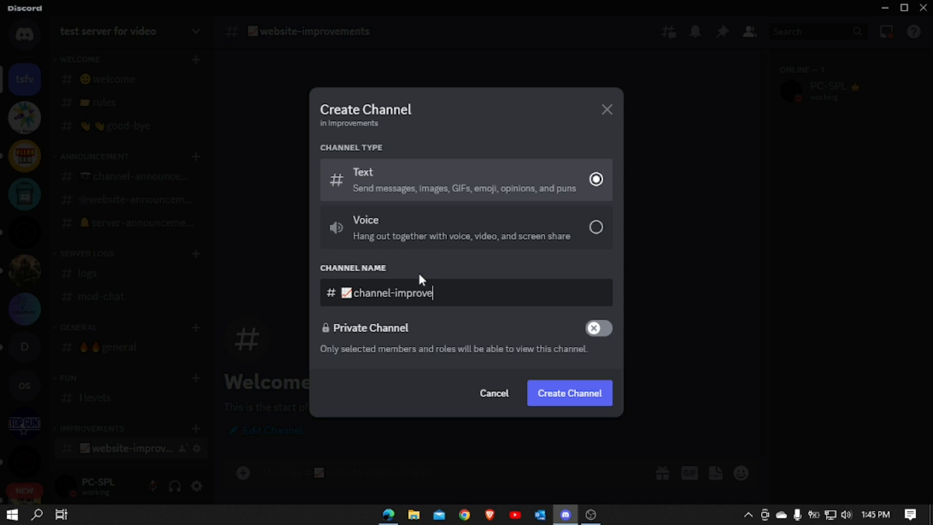
{"action": "type", "text": "ments"}
{"action": "left_click", "coordinate": [593, 399]}
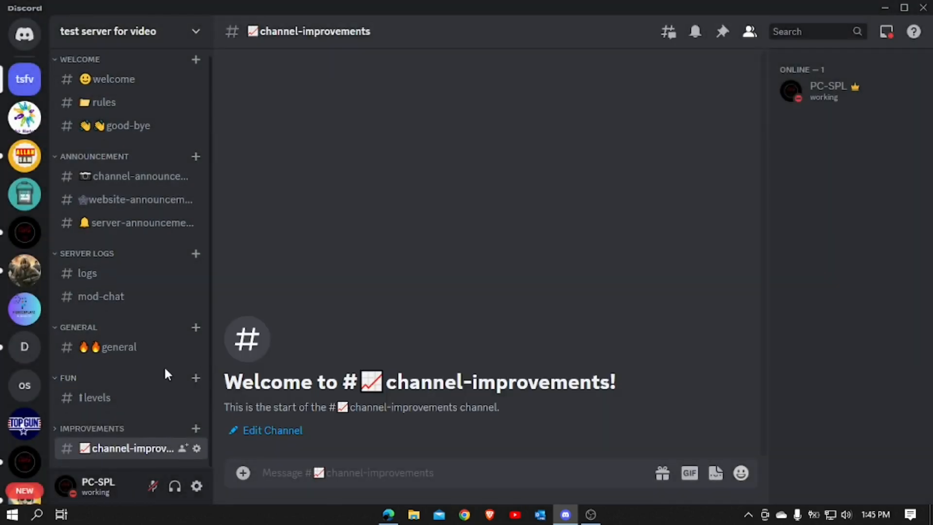
{"action": "left_click", "coordinate": [103, 430]}
Create a non-private category named "Voice Chat (VC)" in the server
{"action": "scroll", "coordinate": [115, 296], "scroll_direction": "down", "scroll_amount": 1}
{"action": "scroll", "coordinate": [114, 302], "scroll_direction": "up", "scroll_amount": 2}
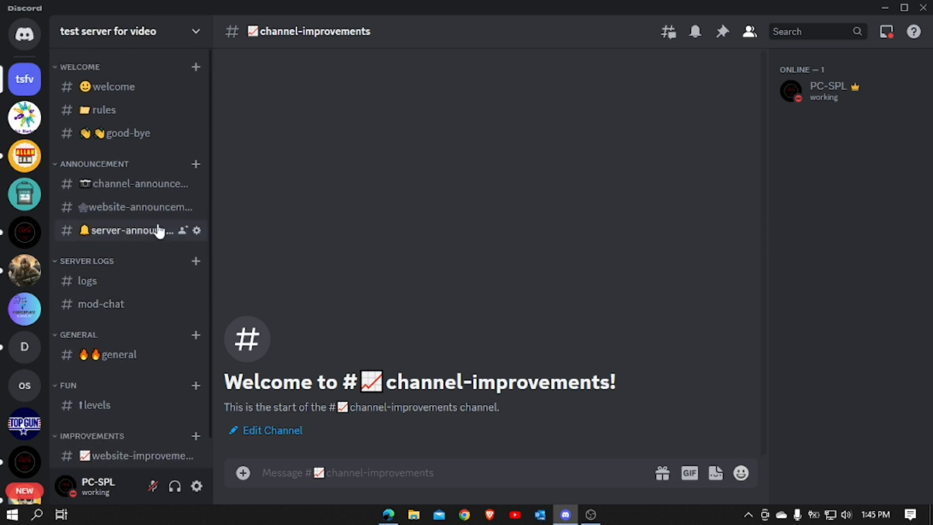
{"action": "left_click", "coordinate": [176, 36]}
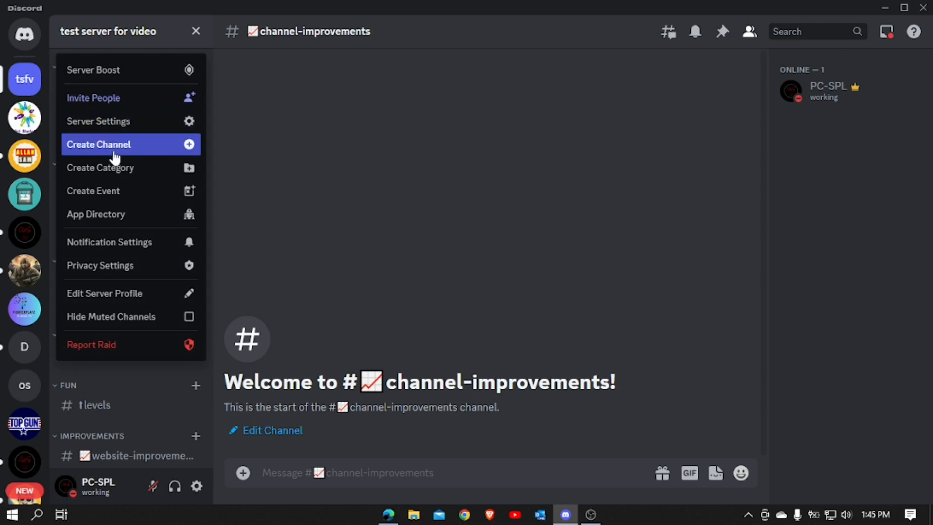
{"action": "left_click", "coordinate": [119, 170]}
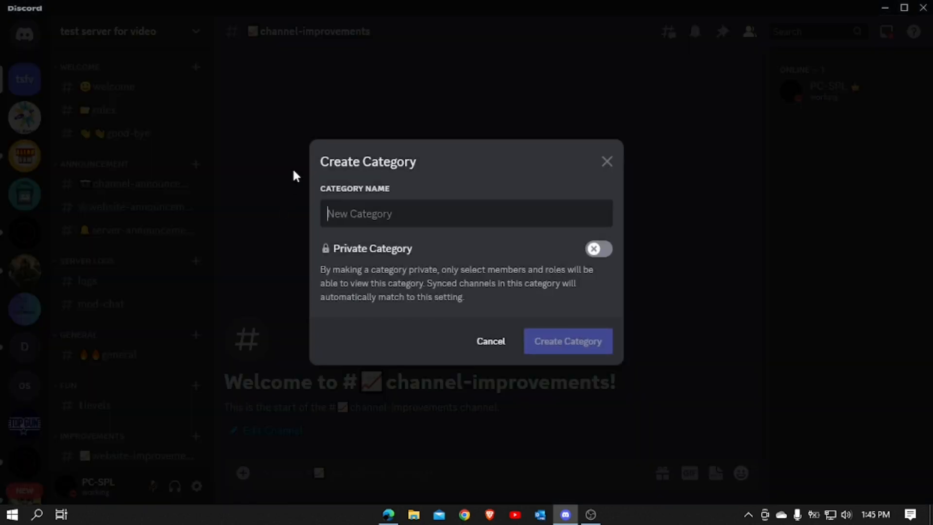
{"action": "type", "text": "VC"}
{"action": "key", "text": "BackSpace"}
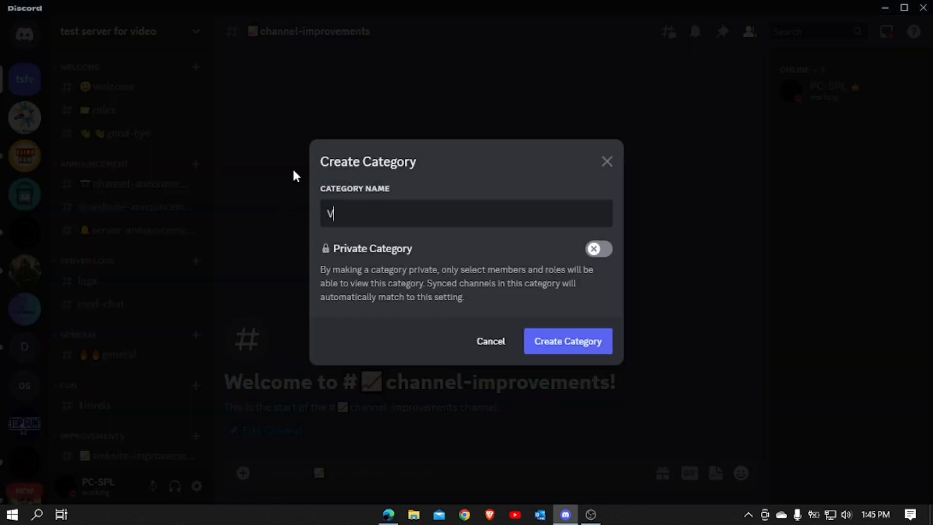
{"action": "type", "text": "oc"}
{"action": "key", "text": "BackSpace"}
{"action": "type", "text": "icel"}
{"action": "type", "text": "Chat"}
{"action": "type", "text": " (VC)"}
{"action": "key", "text": "Return"}
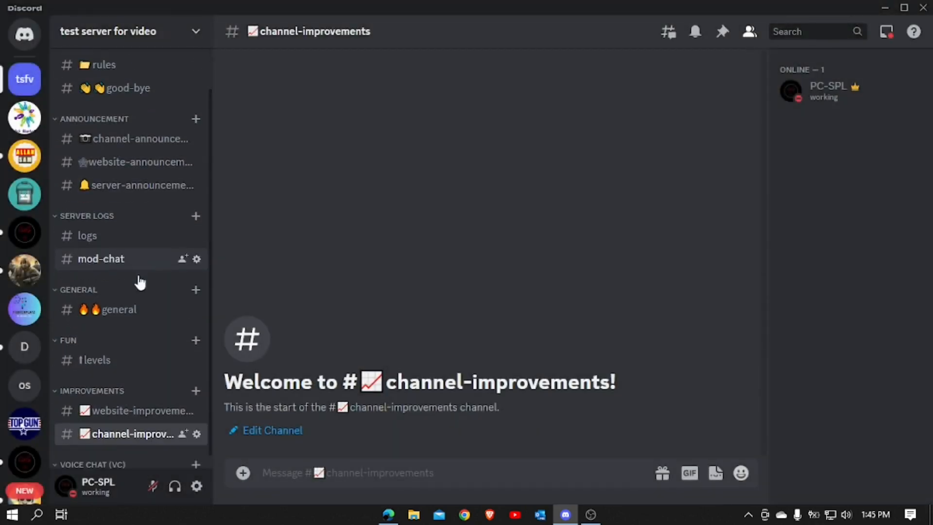
Create a non-private voice channel named "test server voice chat" in the Voice Chat (VC) category
{"action": "left_click", "coordinate": [195, 451]}
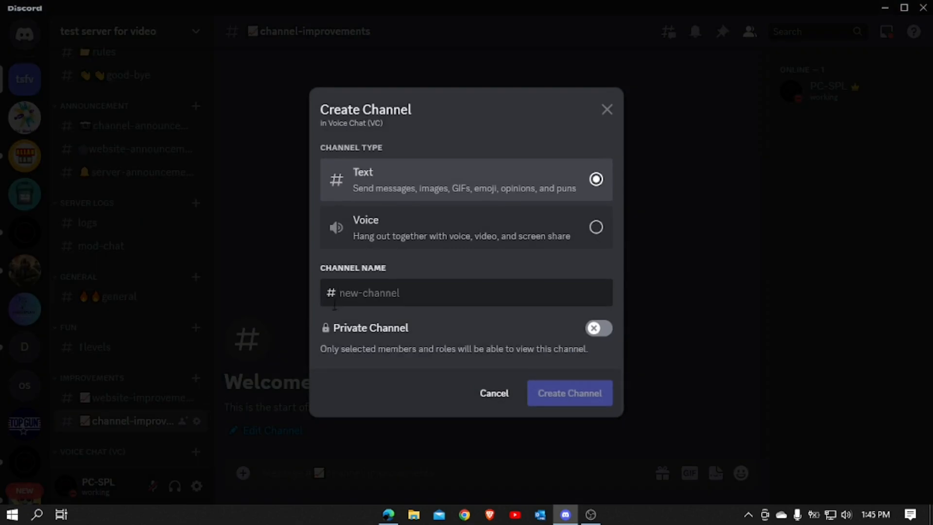
{"action": "left_click", "coordinate": [378, 237]}
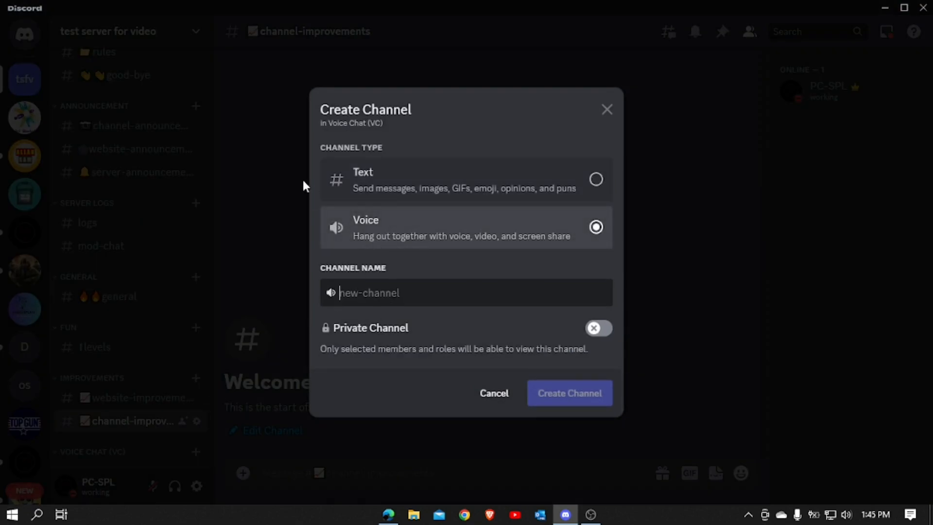
{"action": "type", "text": "tes"}
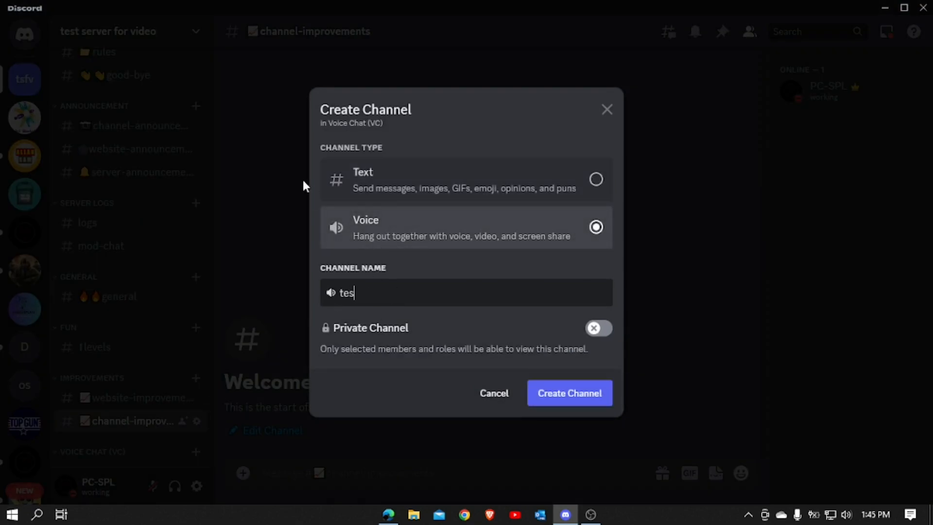
{"action": "type", "text": " server voice"}
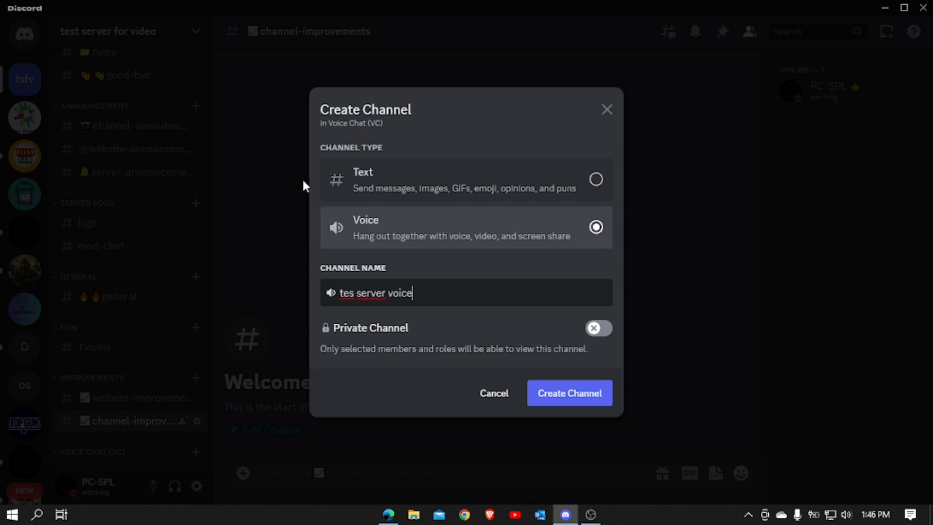
{"action": "type", "text": " chat"}
{"action": "type", "text": "t"}
{"action": "left_click", "coordinate": [549, 395]}
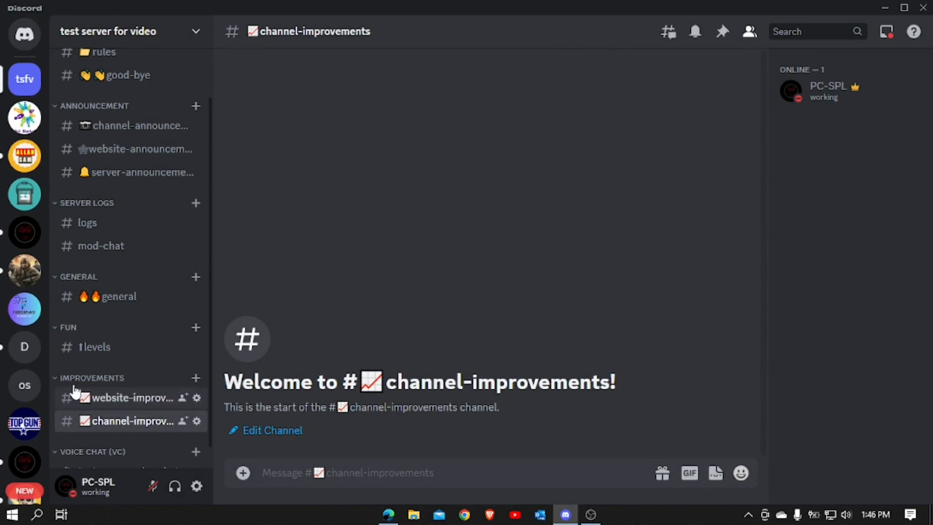
Review the permission options in the welcome channel's settings and close the settings without changes
{"action": "scroll", "coordinate": [97, 389], "scroll_direction": "down", "scroll_amount": 1}
{"action": "scroll", "coordinate": [152, 383], "scroll_direction": "up", "scroll_amount": 3}
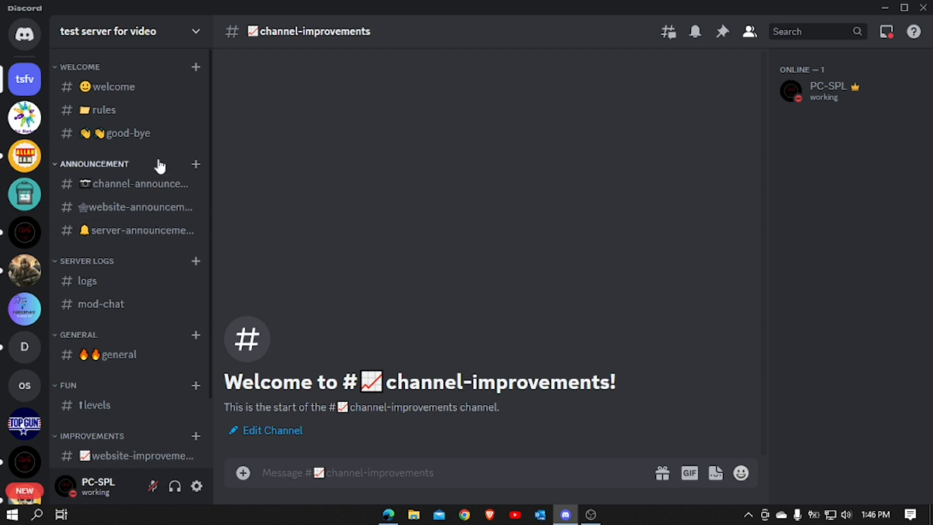
{"action": "left_click", "coordinate": [195, 87]}
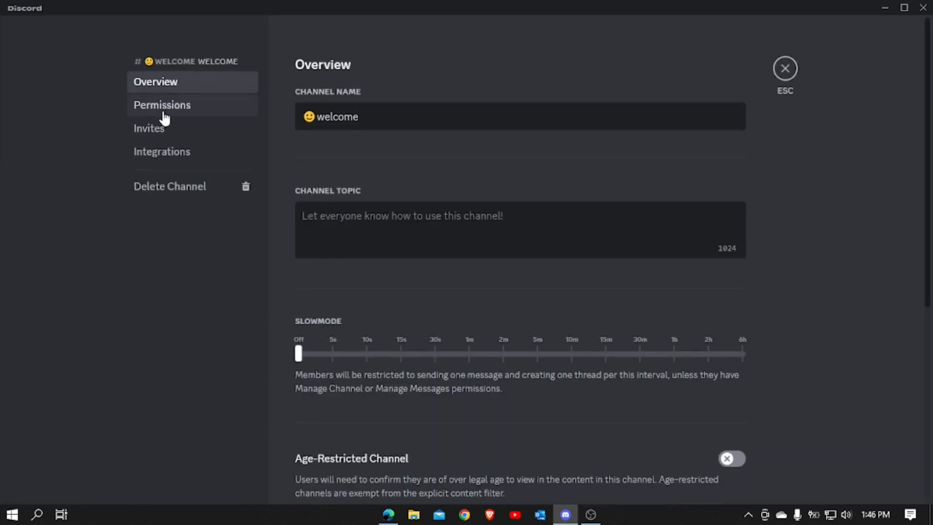
{"action": "left_click", "coordinate": [161, 108]}
{"action": "scroll", "coordinate": [569, 263], "scroll_direction": "down", "scroll_amount": 8}
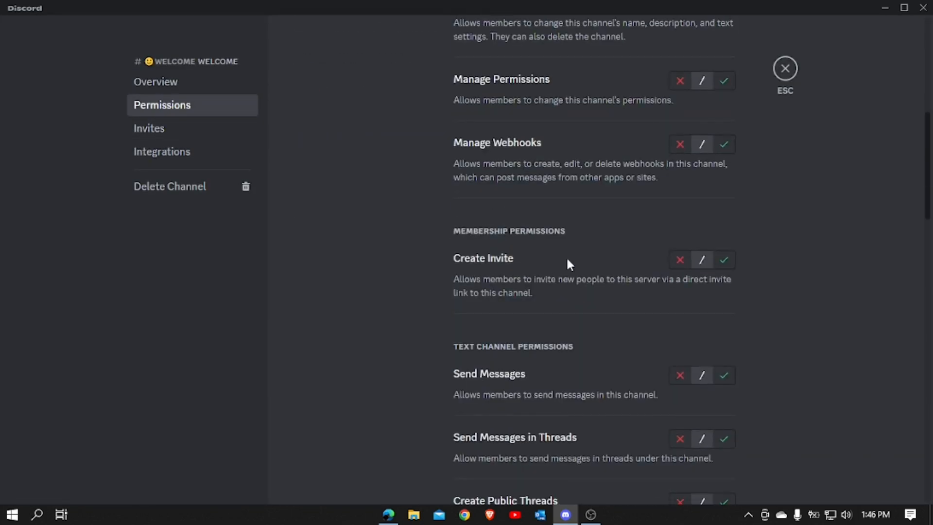
{"action": "left_click", "coordinate": [783, 76]}
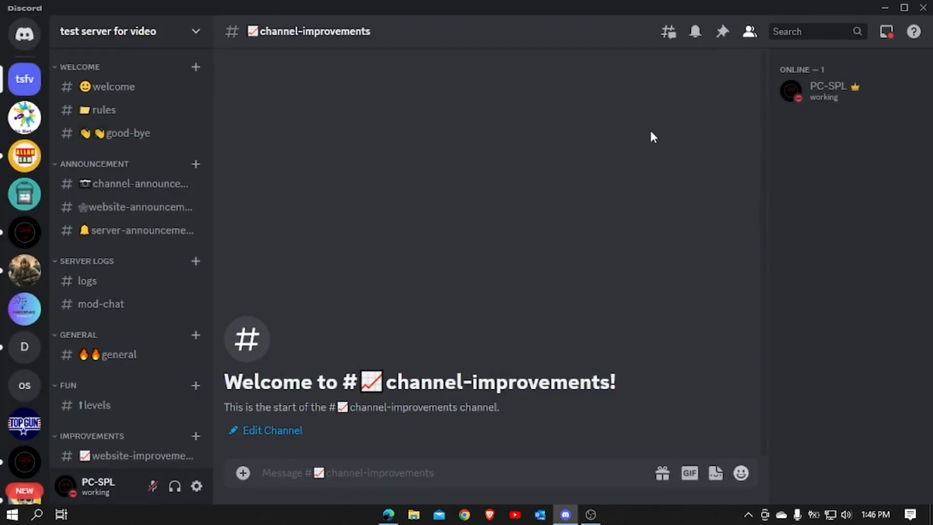